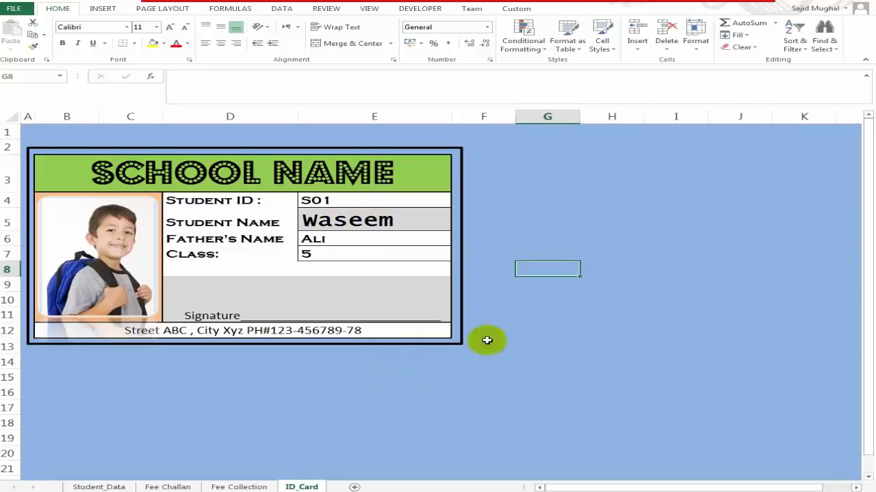
Review the Student_Data, Fee Challan and Fee Collection sheets, examining the student ID cell and the fee table's lookup columns.
{"action": "left_click", "coordinate": [509, 203]}
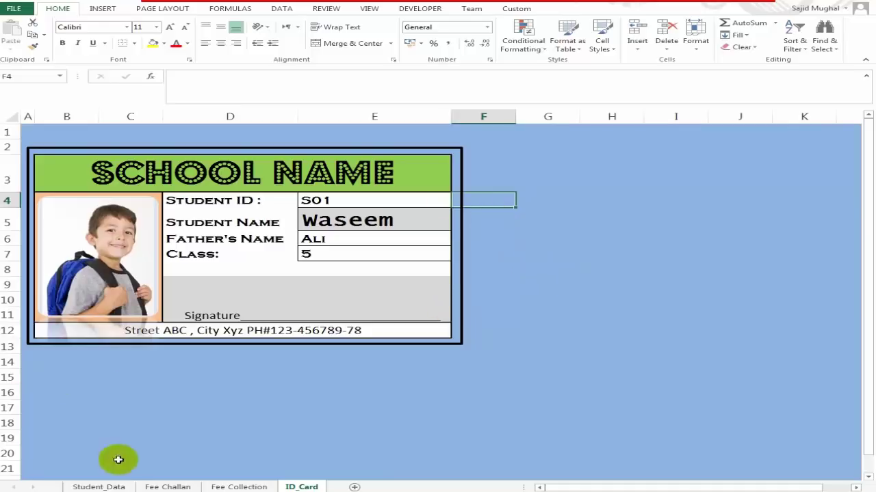
{"action": "left_click", "coordinate": [89, 486]}
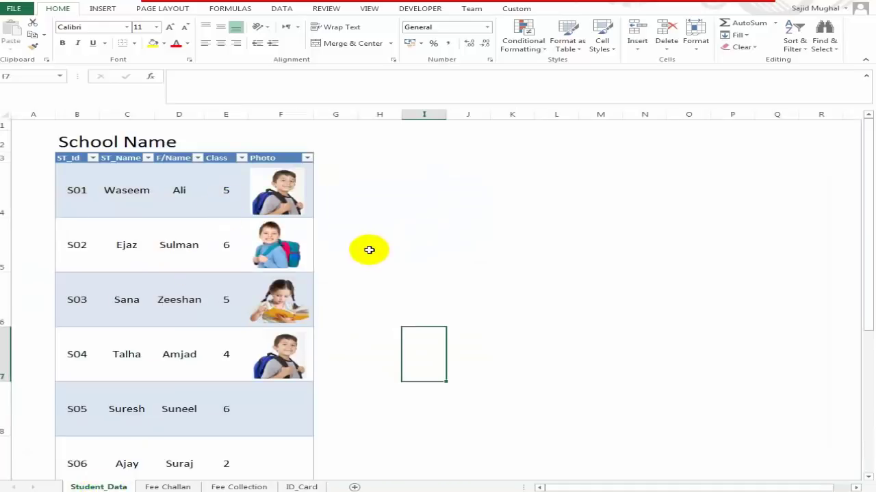
{"action": "left_click", "coordinate": [167, 485]}
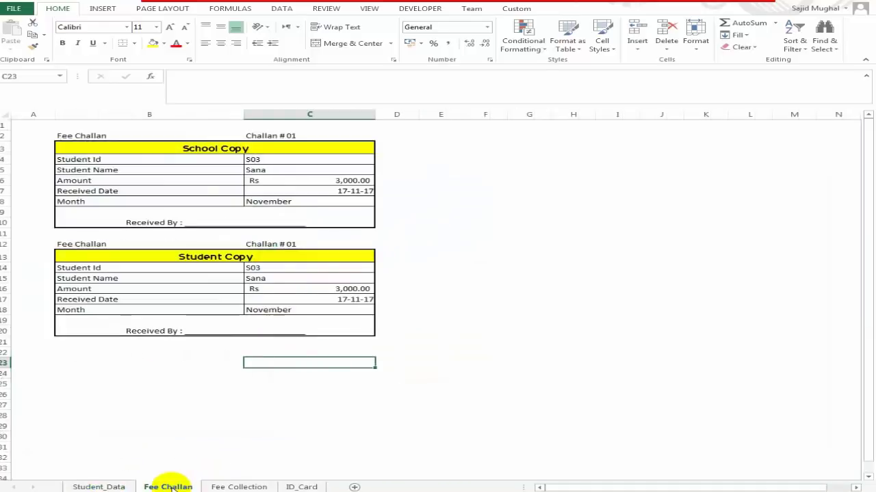
{"action": "left_click", "coordinate": [420, 243]}
{"action": "left_click", "coordinate": [303, 162]}
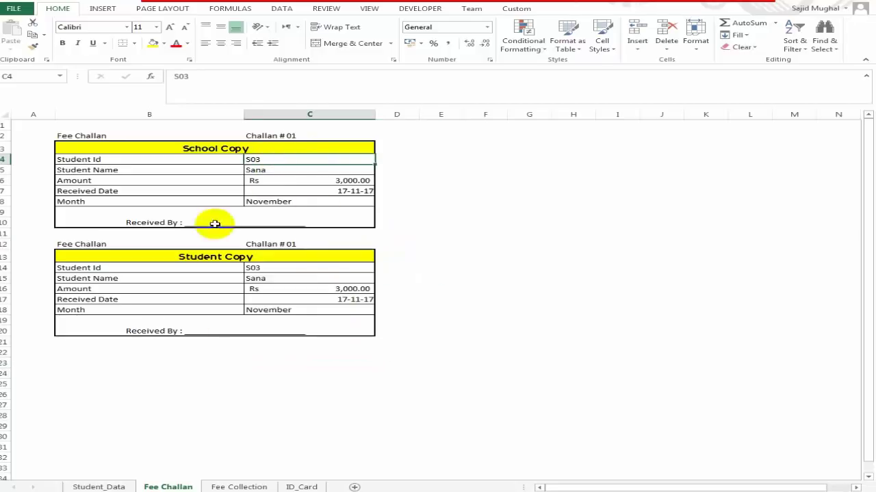
{"action": "left_click", "coordinate": [239, 487]}
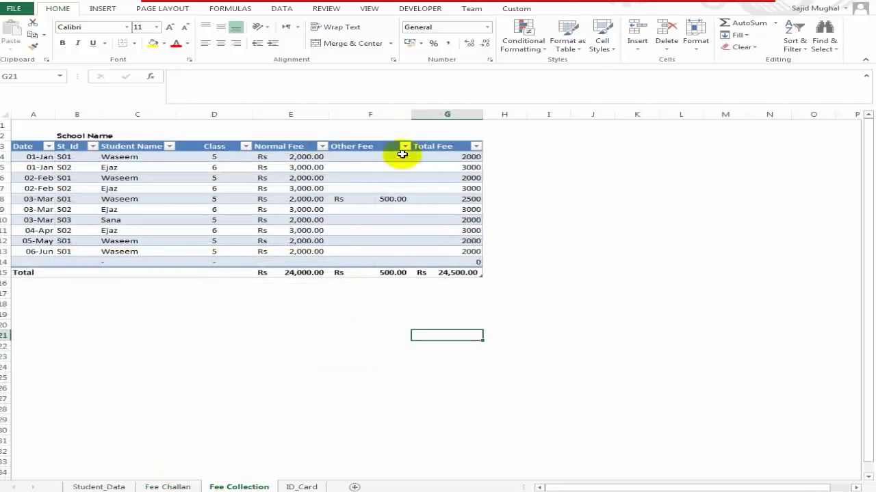
{"action": "left_click", "coordinate": [342, 166]}
{"action": "left_click", "coordinate": [60, 229]}
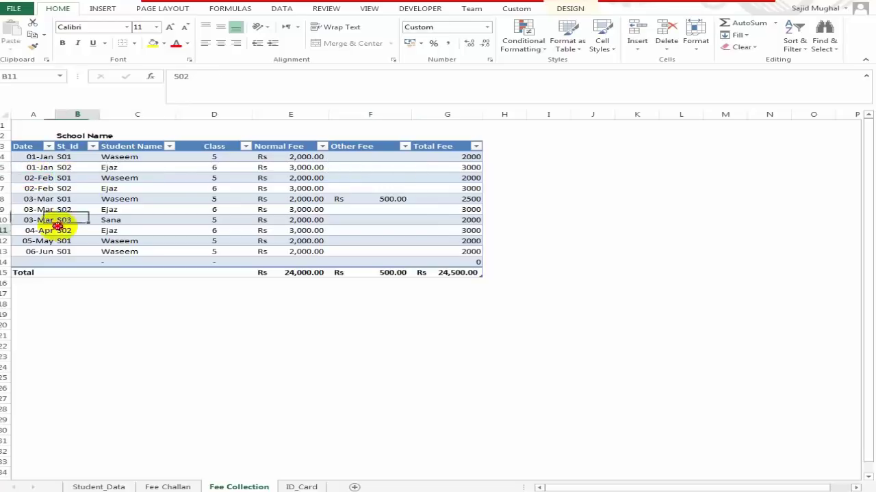
{"action": "left_click", "coordinate": [178, 193]}
{"action": "left_click", "coordinate": [213, 233]}
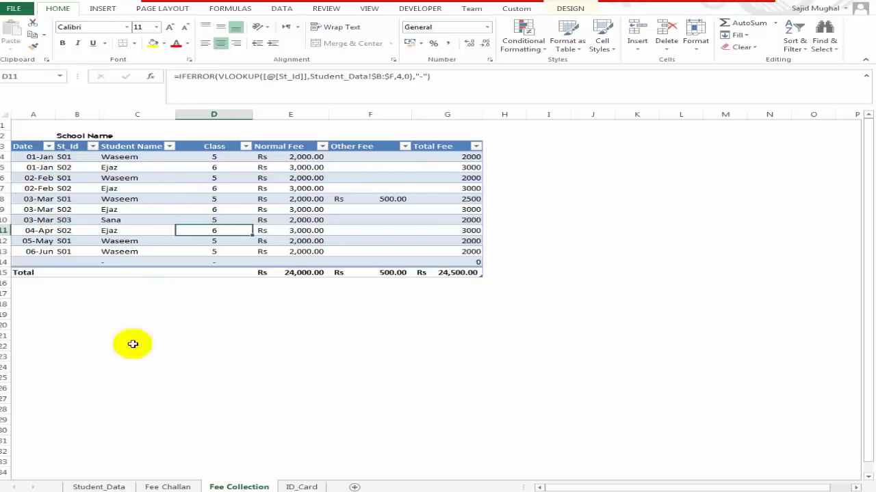
On the ID_Card sheet, change the card's Student ID to that of the second student in the data table.
{"action": "left_click", "coordinate": [301, 487]}
{"action": "left_click", "coordinate": [551, 238]}
{"action": "left_click", "coordinate": [322, 200]}
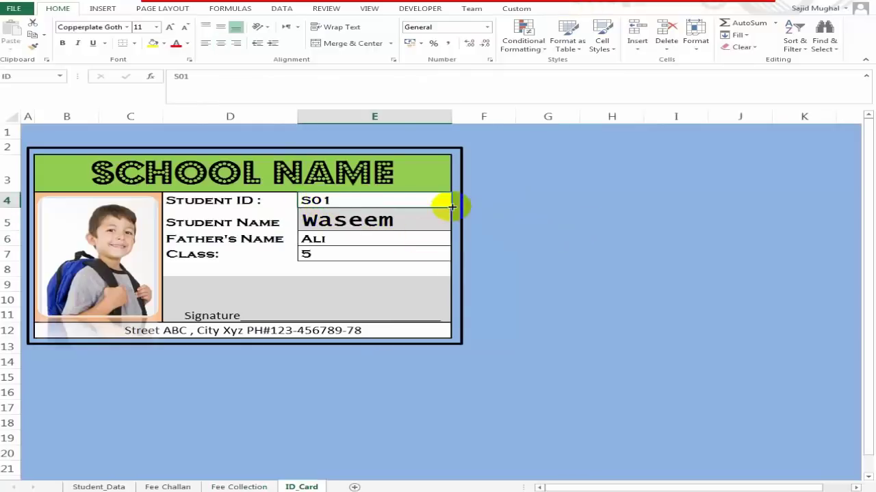
{"action": "double_click", "coordinate": [451, 207]}
{"action": "type", "text": "2"}
{"action": "key", "text": "Return"}
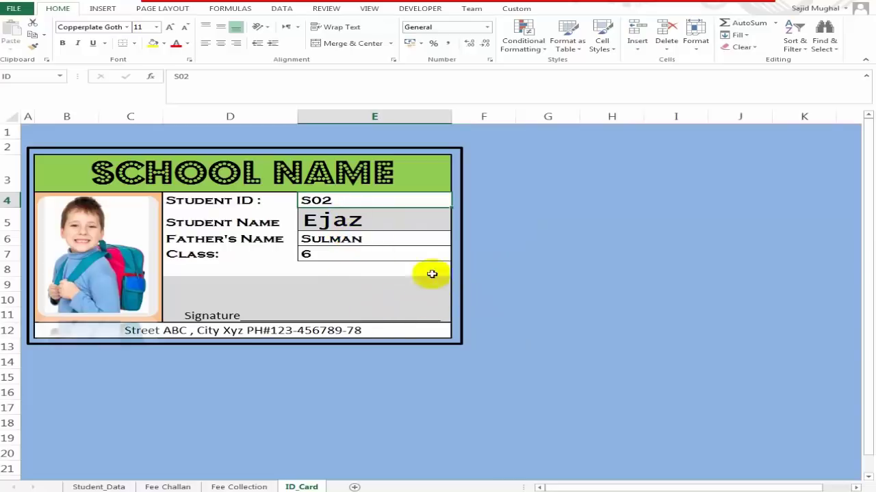
{"action": "left_click", "coordinate": [445, 392]}
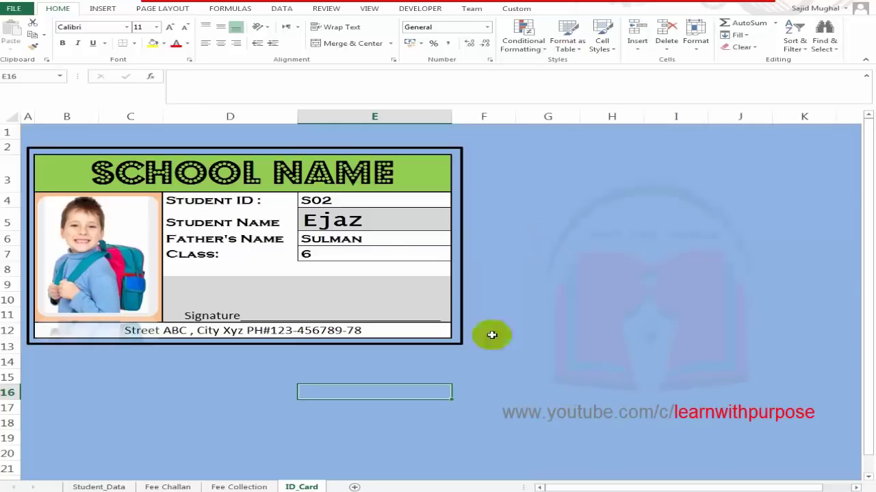
Set the ID card's Student ID to that of the first student in the data table.
{"action": "left_click", "coordinate": [360, 200]}
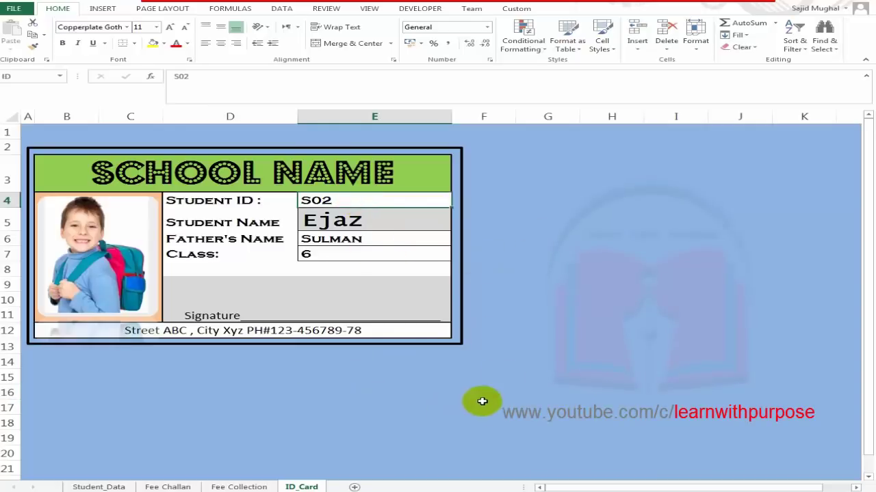
{"action": "left_click", "coordinate": [367, 201]}
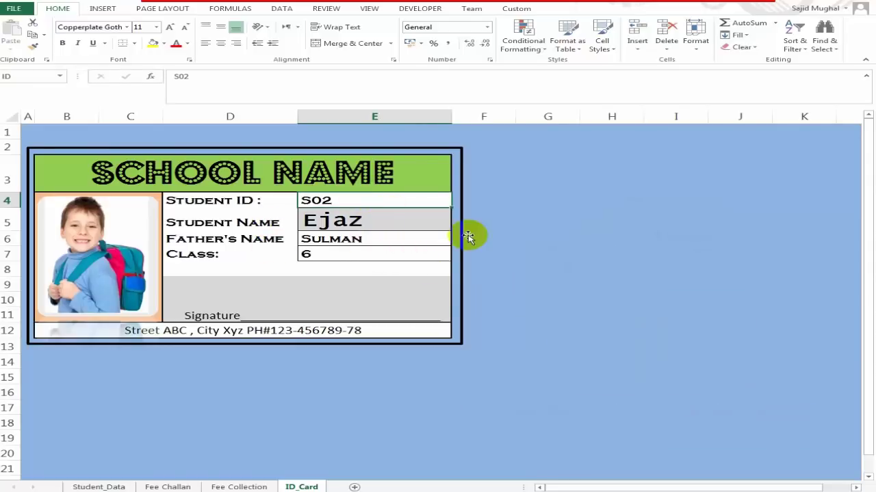
{"action": "type", "text": "S0"}
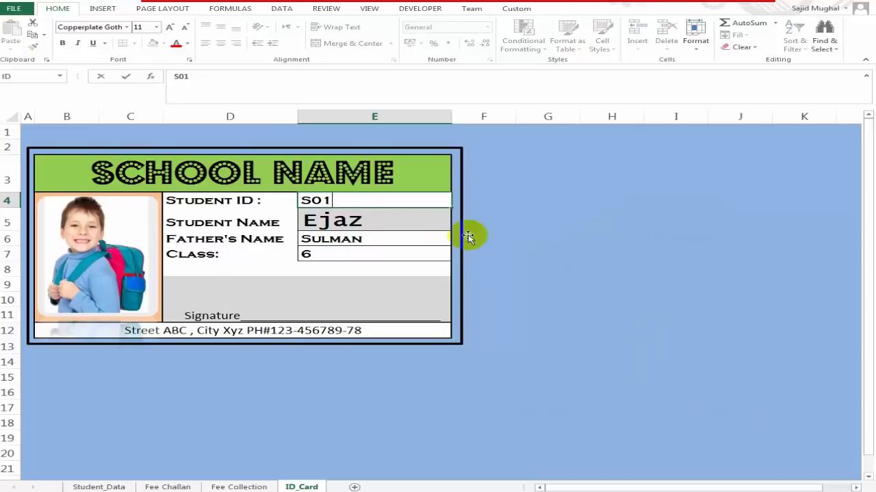
{"action": "type", "text": "1"}
{"action": "key", "text": "Return"}
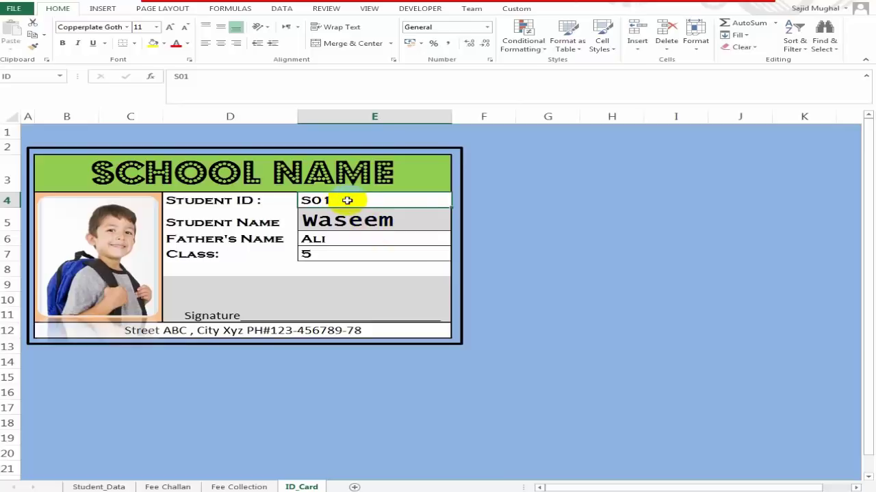
Add list data validation to the card's Student ID cell, using the whole column B of Student_Data as the source.
{"action": "left_click", "coordinate": [281, 10]}
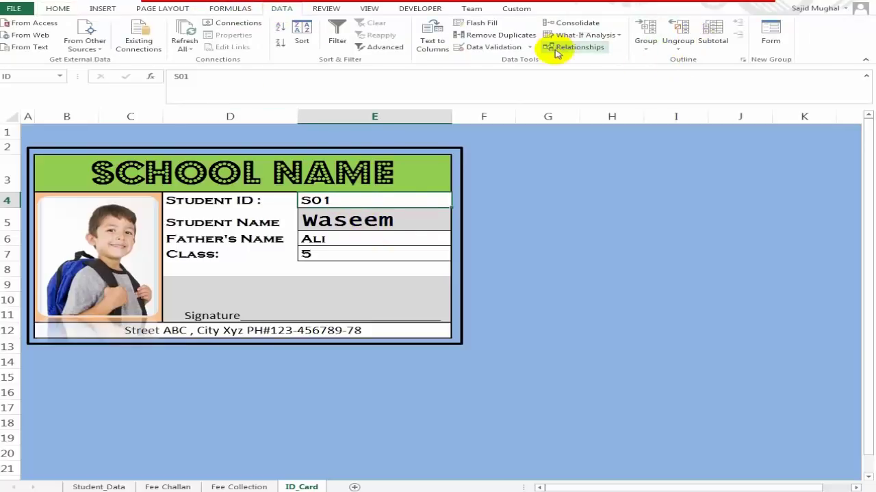
{"action": "left_click", "coordinate": [490, 48]}
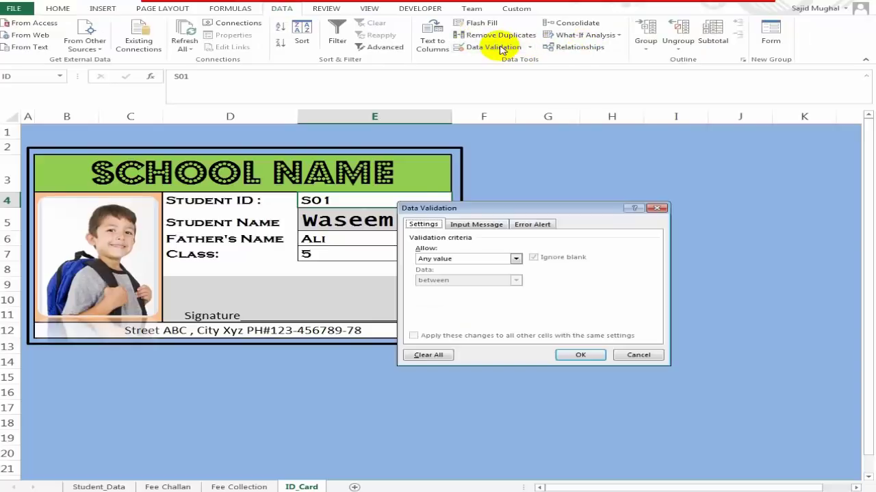
{"action": "left_click", "coordinate": [516, 259]}
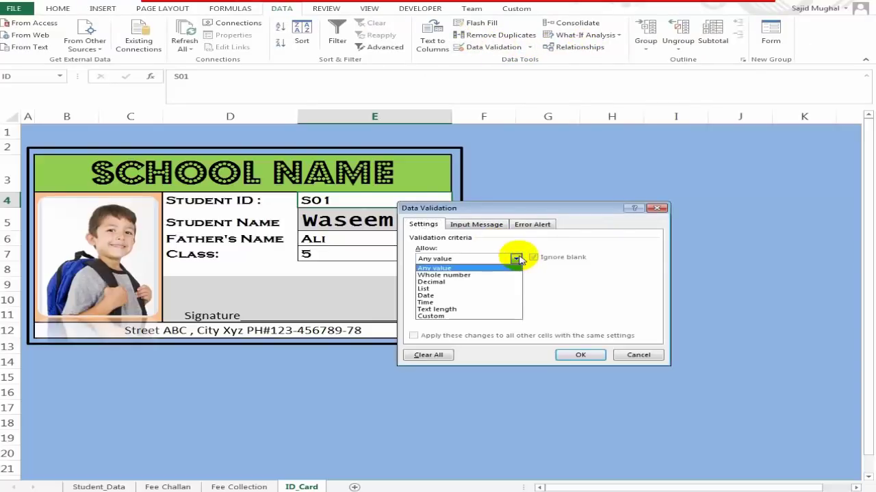
{"action": "left_click", "coordinate": [452, 293]}
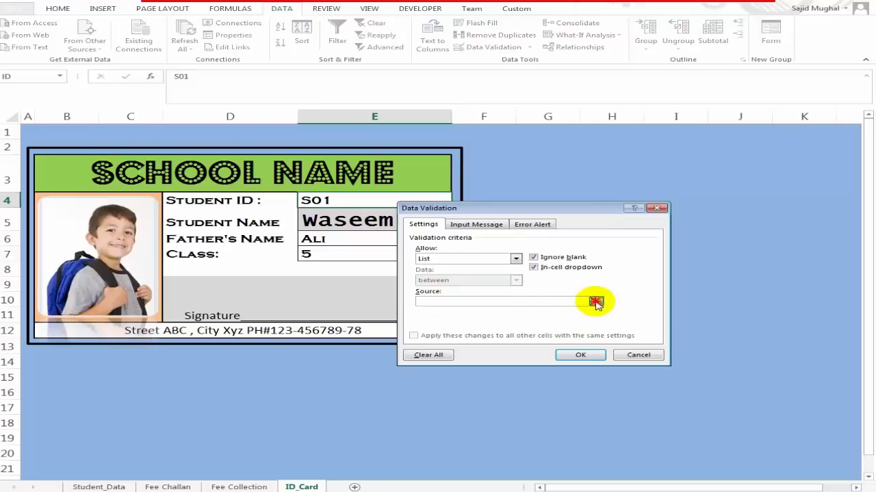
{"action": "left_click", "coordinate": [596, 301]}
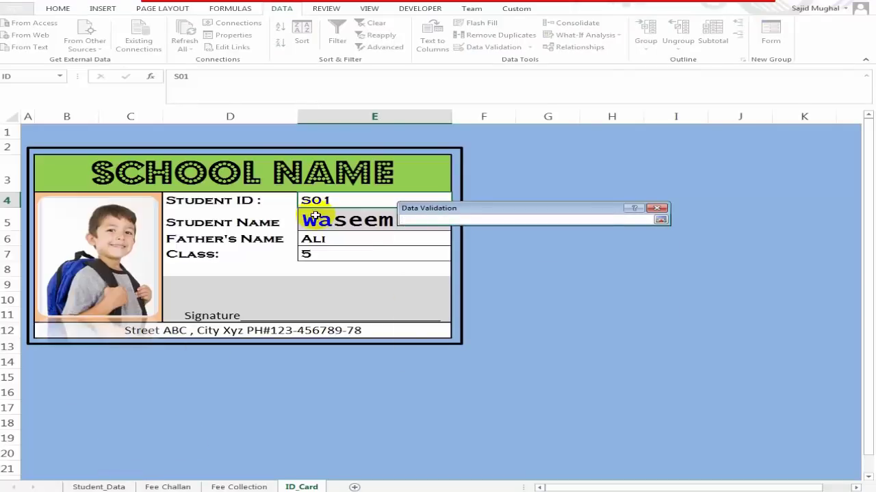
{"action": "left_click", "coordinate": [98, 486]}
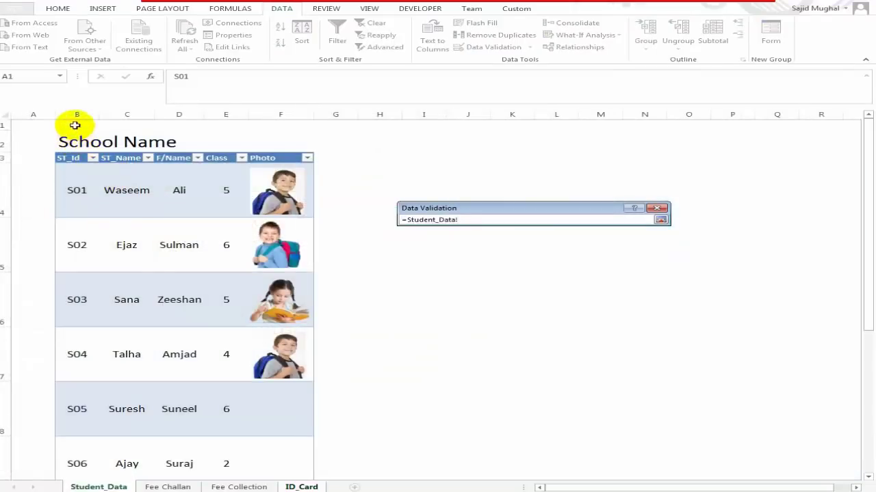
{"action": "left_click", "coordinate": [77, 114]}
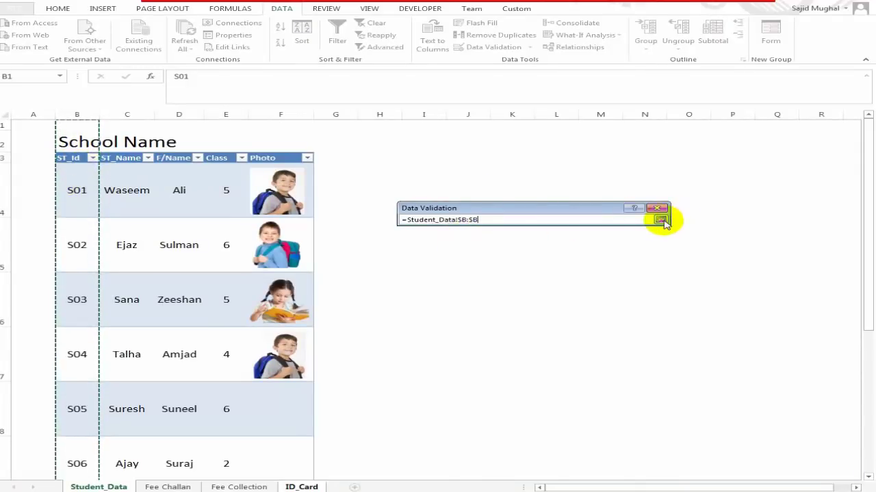
{"action": "left_click", "coordinate": [661, 220]}
{"action": "left_click", "coordinate": [581, 355]}
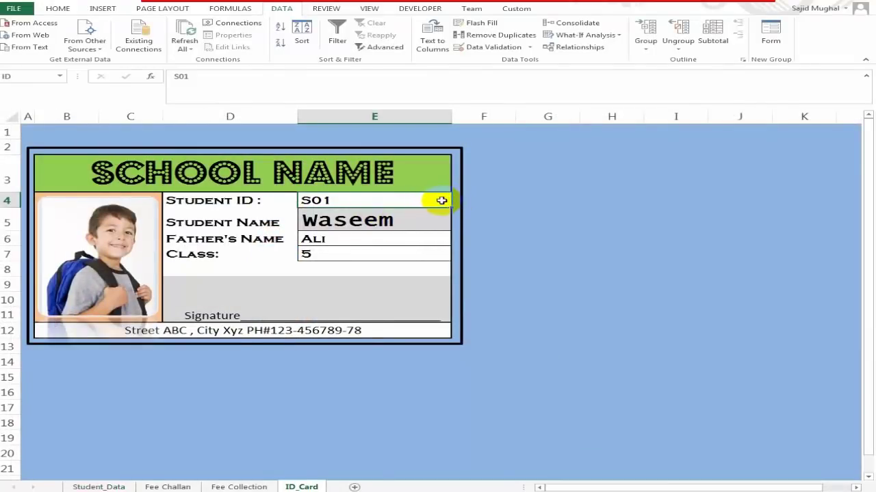
Choose the third student's ID from the dropdown list in the card's Student ID cell.
{"action": "left_click", "coordinate": [457, 204]}
{"action": "mouse_move", "coordinate": [461, 239]}
{"action": "left_mouse_down"}
{"action": "mouse_move", "coordinate": [461, 264]}
{"action": "mouse_move", "coordinate": [453, 225]}
{"action": "mouse_move", "coordinate": [455, 235]}
{"action": "left_mouse_up"}
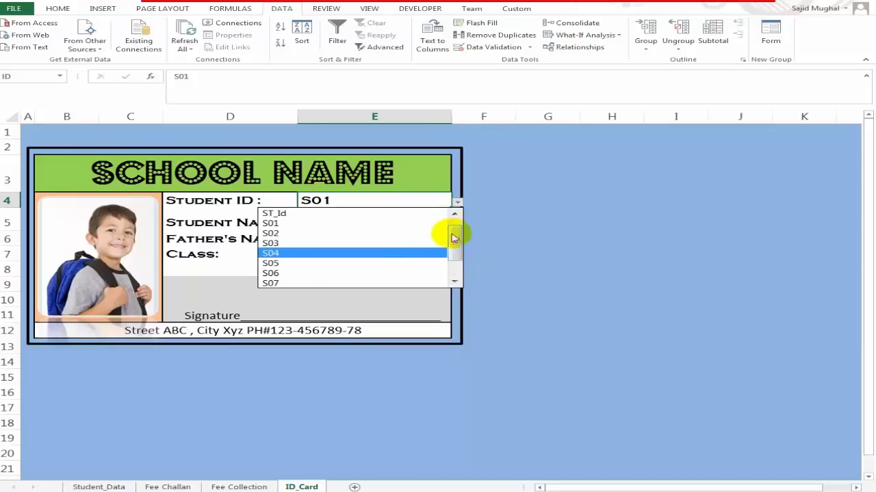
{"action": "left_click", "coordinate": [276, 243]}
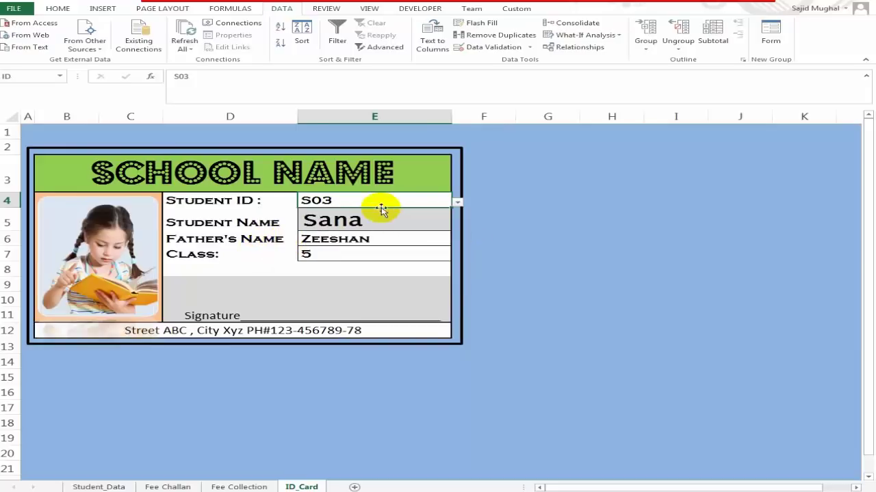
Re-enter the card's Student ID, finishing with the first student's ID.
{"action": "key", "text": "Down"}
{"action": "key", "text": "Up"}
{"action": "type", "text": "S02"}
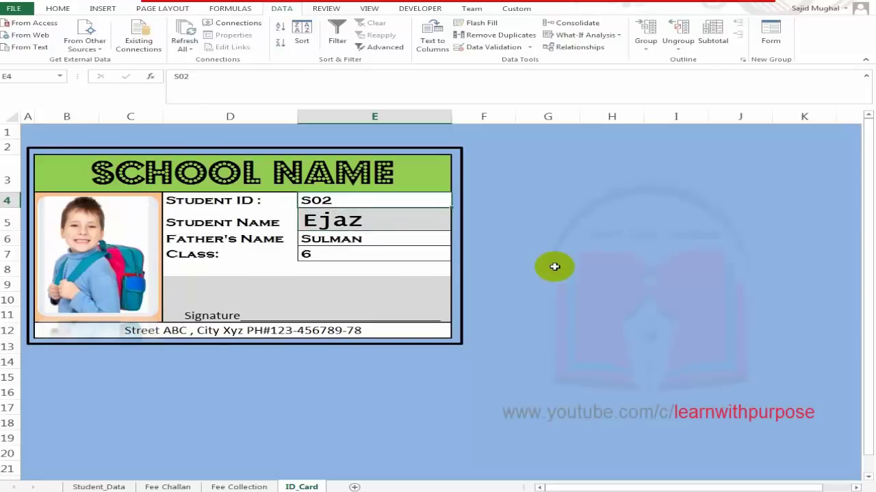
{"action": "key", "text": "F2"}
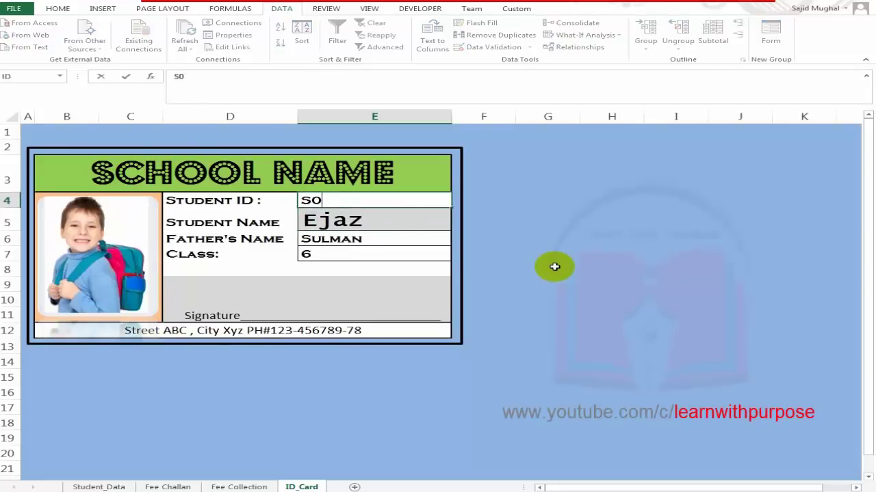
{"action": "left_click", "coordinate": [554, 267]}
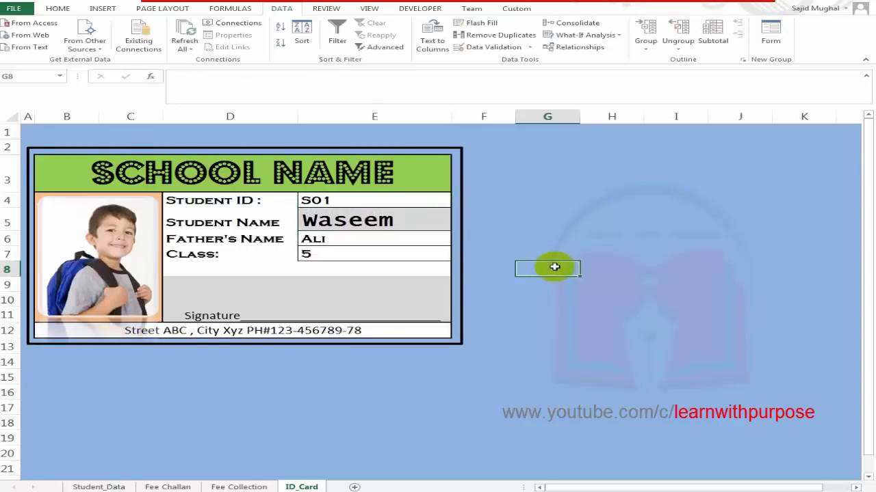
Create a PivotTable on a new worksheet from the Fee Collection table, Table2.
{"action": "left_click", "coordinate": [234, 487]}
{"action": "left_click", "coordinate": [504, 335]}
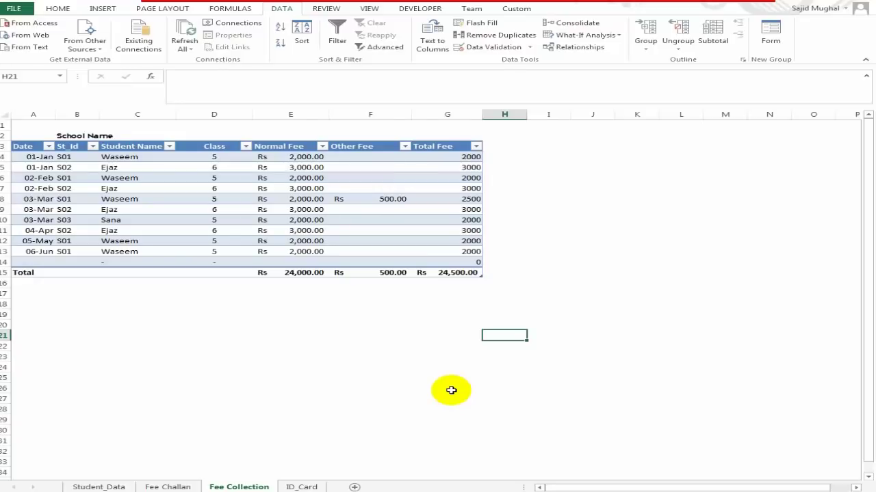
{"action": "left_click", "coordinate": [36, 147]}
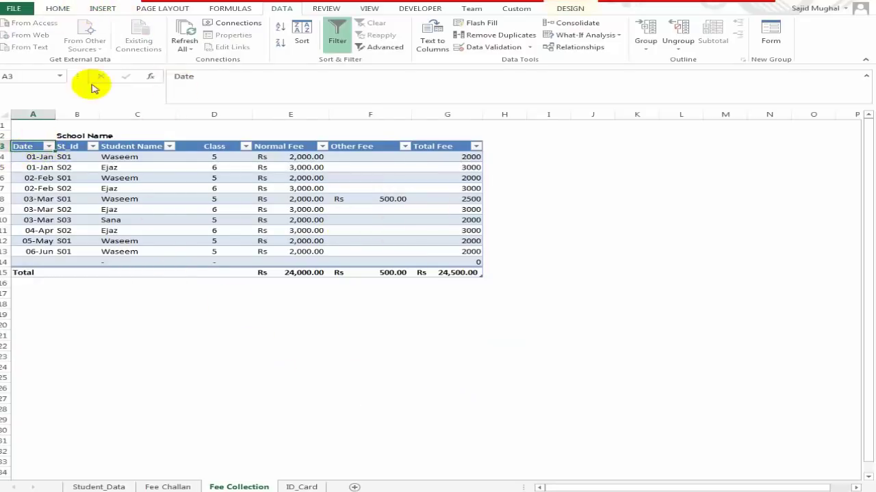
{"action": "left_click", "coordinate": [102, 10]}
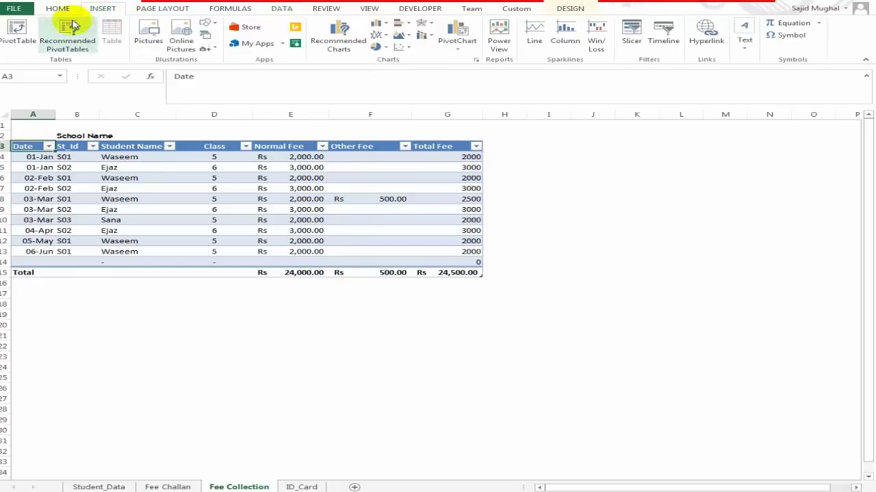
{"action": "left_click", "coordinate": [18, 42]}
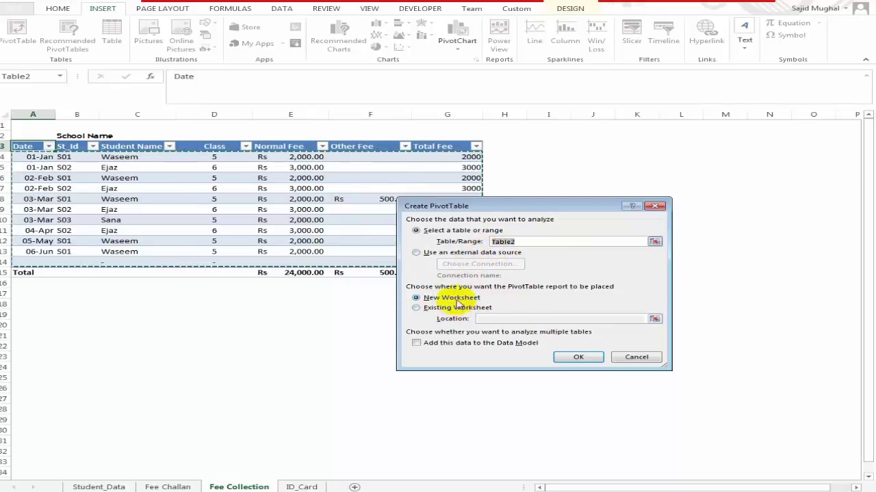
{"action": "left_click", "coordinate": [578, 358]}
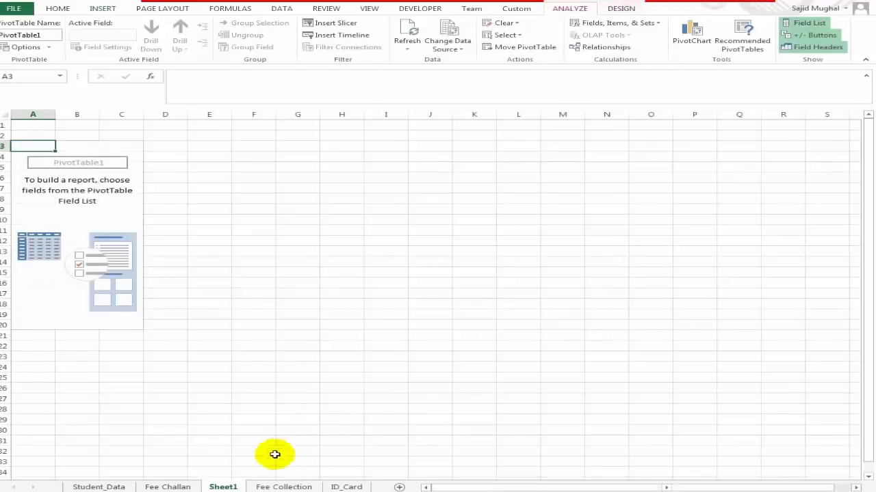
Rename the new PivotTable worksheet as "Fee Status".
{"action": "double_click", "coordinate": [237, 488]}
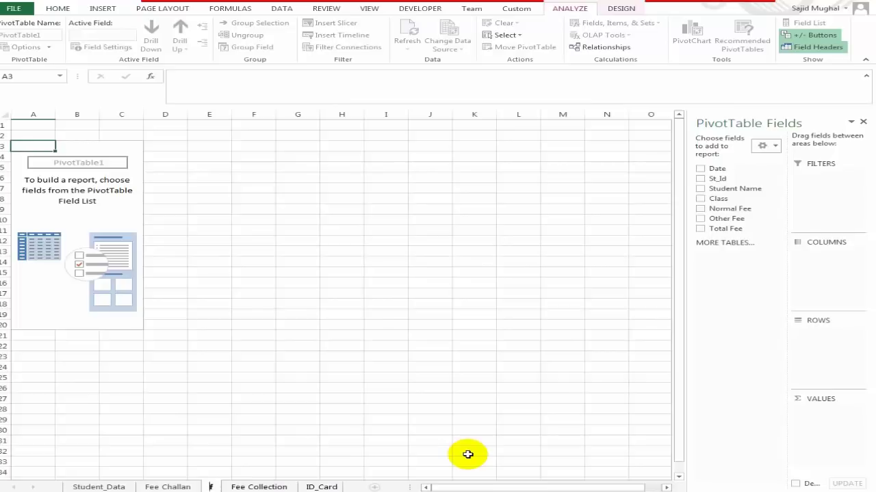
{"action": "type", "text": "fe"}
{"action": "key", "text": "BackSpace"}
{"action": "key", "text": "BackSpace"}
{"action": "type", "text": "Fee Status"}
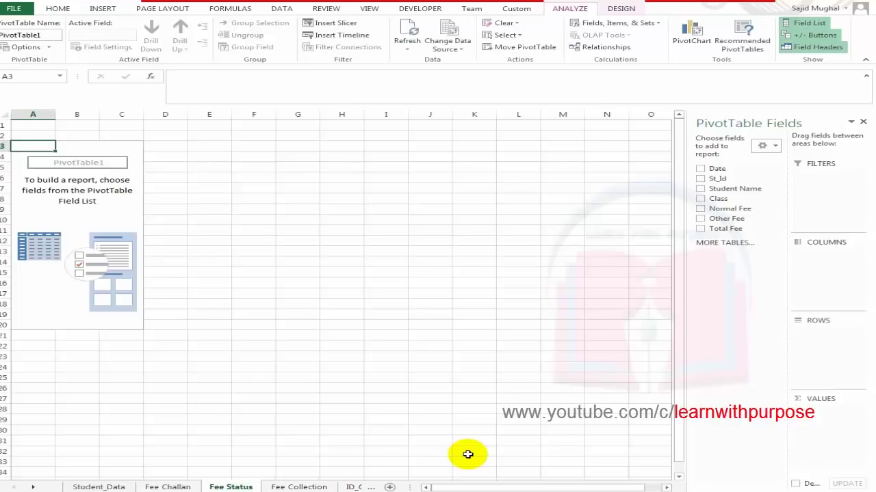
{"action": "left_click", "coordinate": [323, 250]}
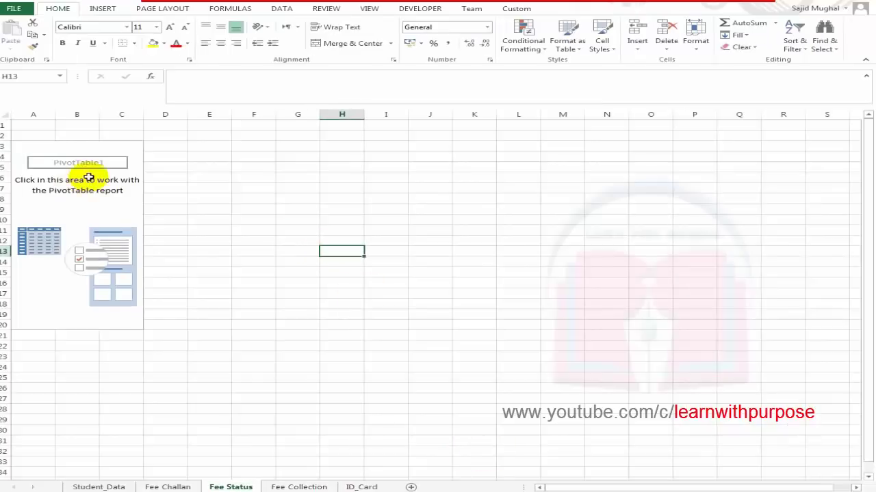
Add the St_Id field to the PivotTable as a report filter.
{"action": "left_click", "coordinate": [123, 200]}
{"action": "left_click", "coordinate": [52, 212]}
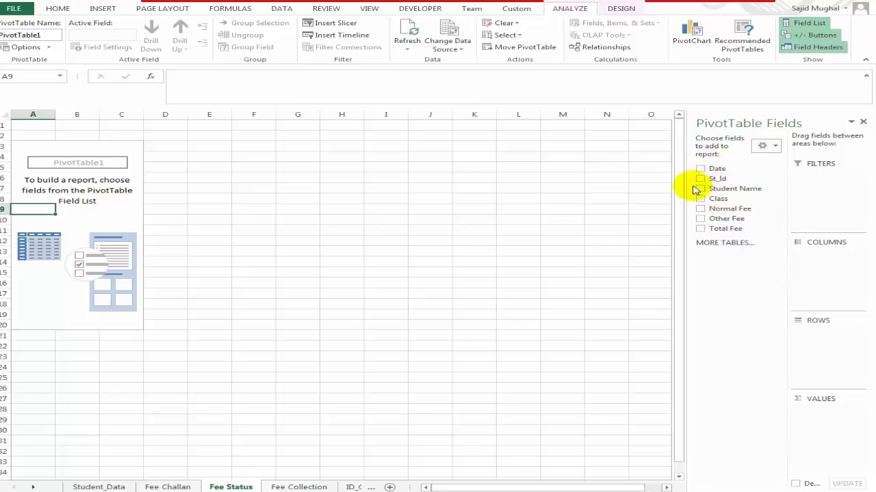
{"action": "left_click_drag", "start_coordinate": [738, 176], "coordinate": [805, 174]}
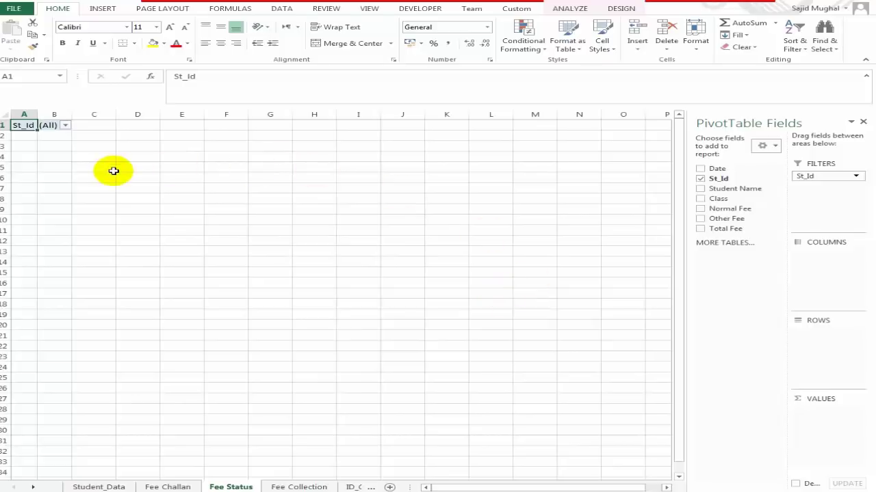
Insert a new column before Class in the Fee Collection table and give it the header "Month".
{"action": "left_click", "coordinate": [307, 487]}
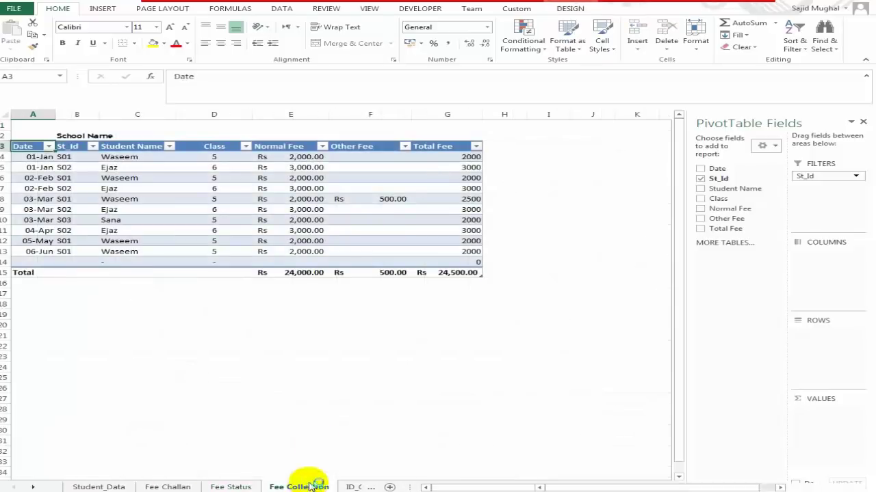
{"action": "left_click", "coordinate": [170, 156]}
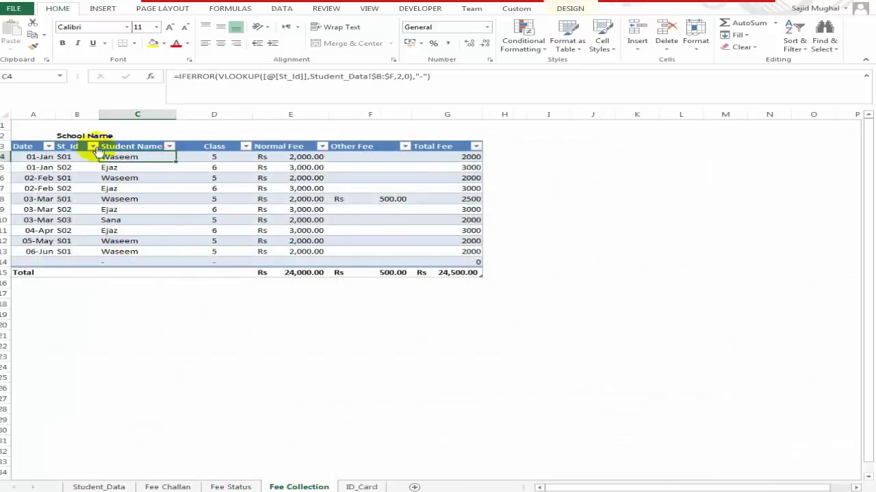
{"action": "left_click", "coordinate": [209, 116]}
{"action": "right_click", "coordinate": [212, 121]}
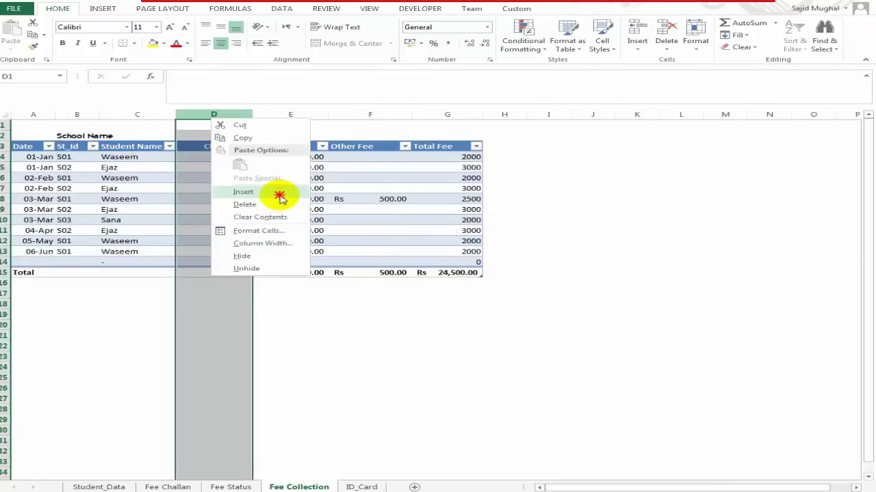
{"action": "left_click", "coordinate": [279, 194]}
{"action": "left_click", "coordinate": [219, 151]}
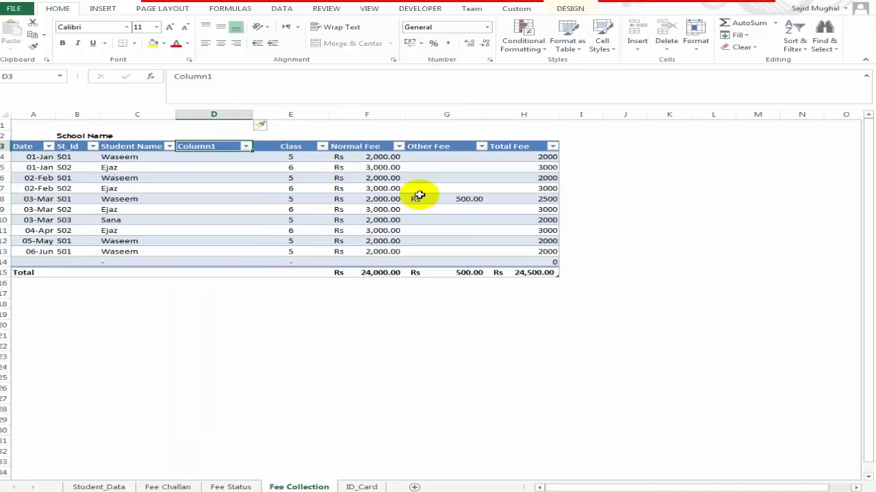
{"action": "type", "text": "Month"}
{"action": "key", "text": "Return"}
Fill the Month column in D4:D13 with the month names January to June, matching each row's date.
{"action": "key", "text": "Left"}
{"action": "key", "text": "Right"}
{"action": "key", "text": "Left"}
{"action": "key", "text": "Right"}
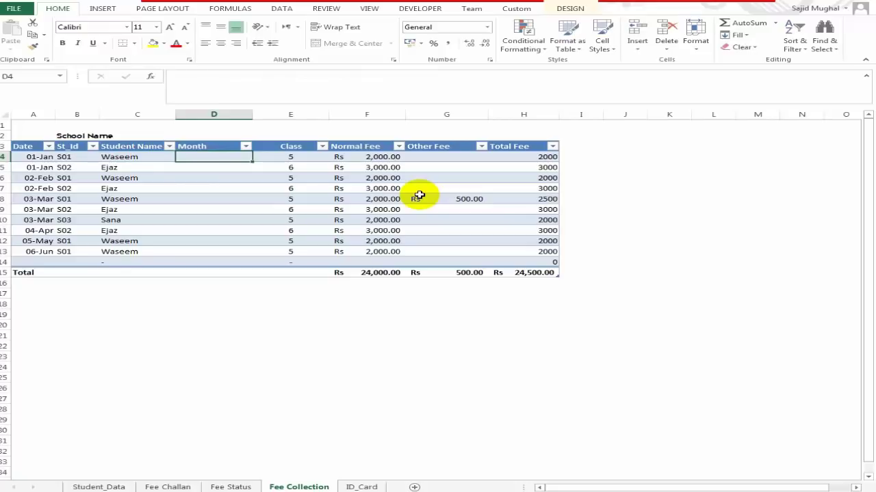
{"action": "type", "text": "Januar"}
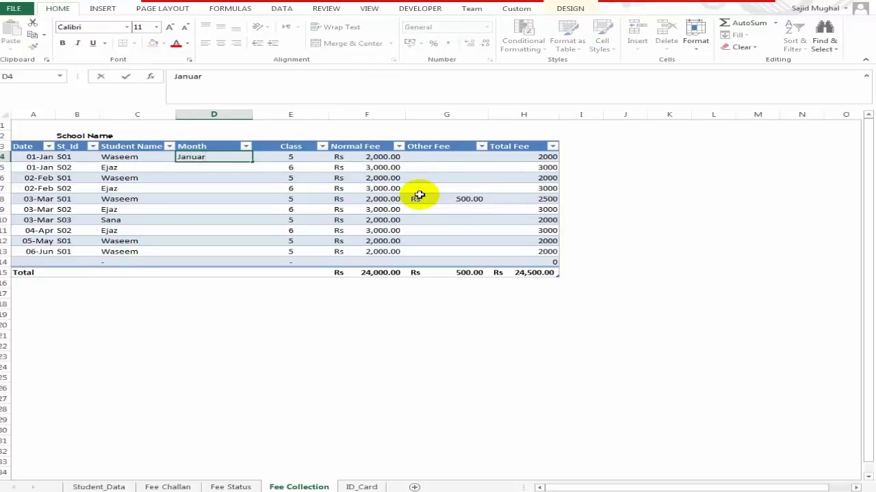
{"action": "type", "text": "y"}
{"action": "key", "text": "Return"}
{"action": "type", "text": "u"}
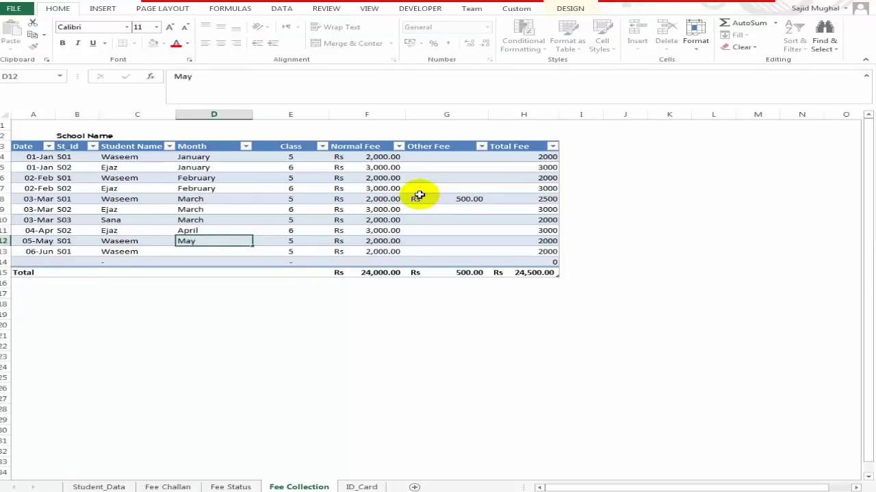
{"action": "key", "text": "Return"}
{"action": "type", "text": "J"}
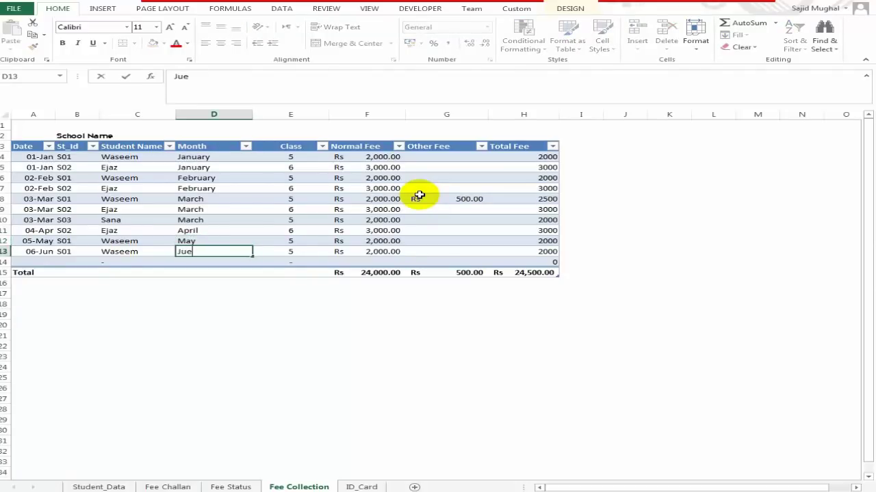
{"action": "type", "text": "une"}
{"action": "key", "text": "Return"}
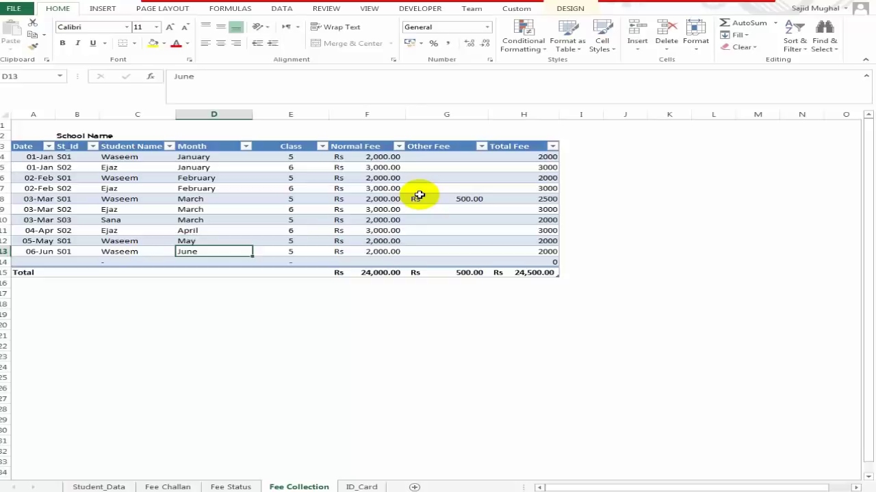
{"action": "key", "text": "Right"}
{"action": "key", "text": "Left"}
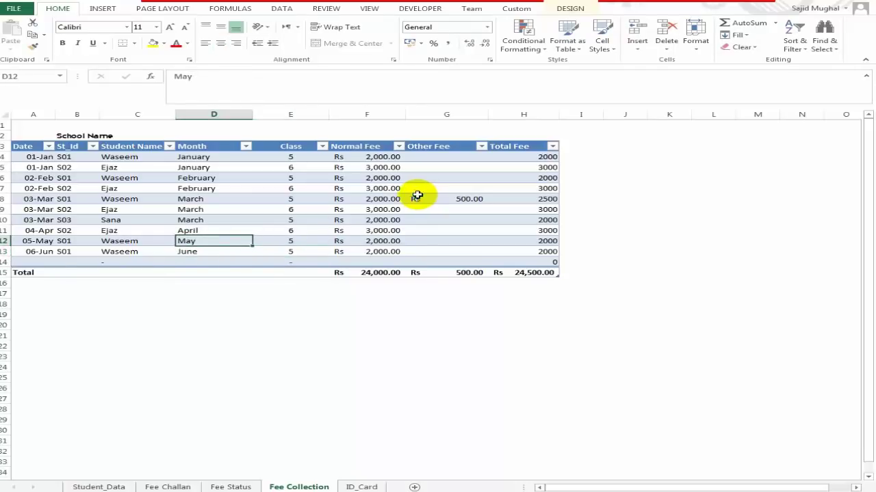
Refresh all data from the Fee Status sheet so the PivotTable picks up the Month column.
{"action": "left_click", "coordinate": [231, 487]}
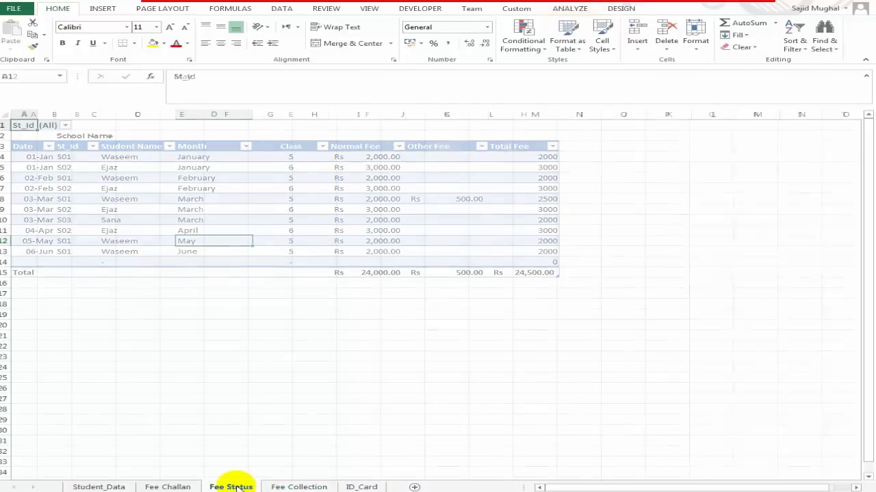
{"action": "left_click", "coordinate": [432, 169]}
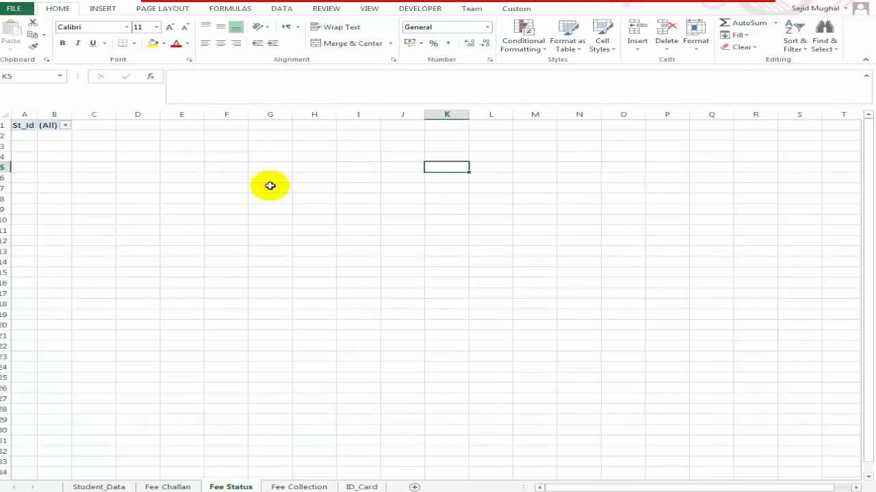
{"action": "left_click", "coordinate": [34, 126]}
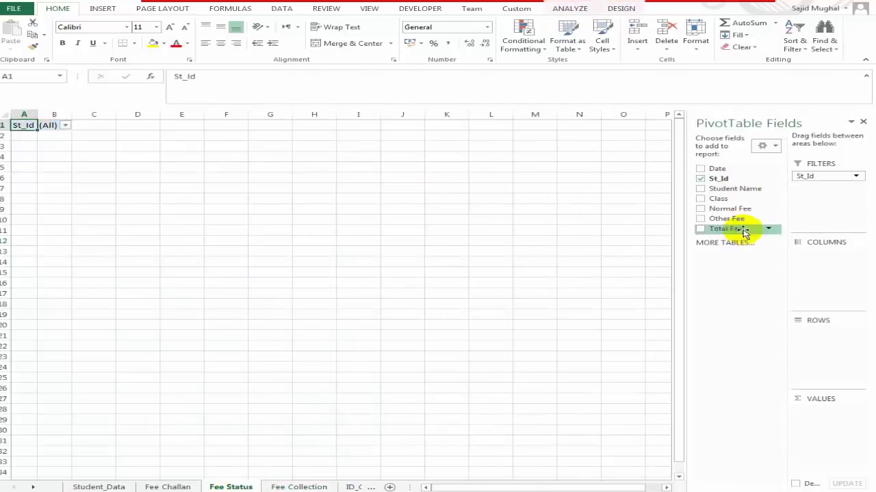
{"action": "left_click", "coordinate": [282, 8]}
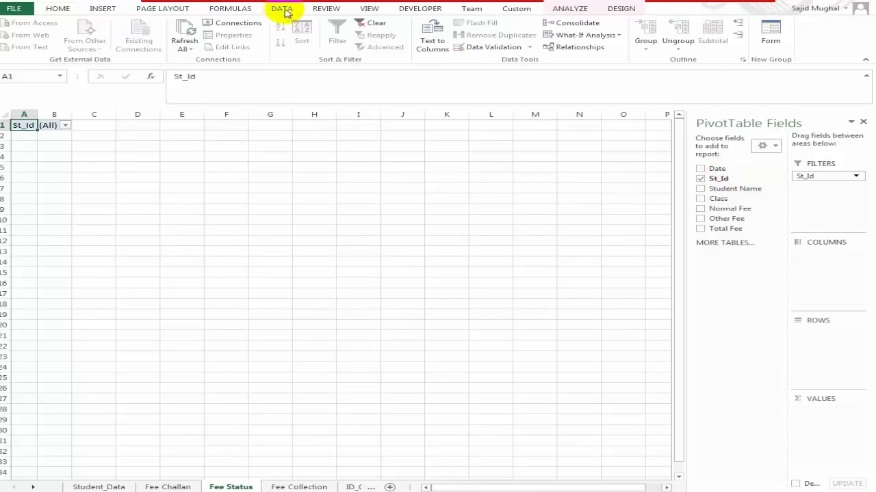
{"action": "left_click", "coordinate": [183, 42]}
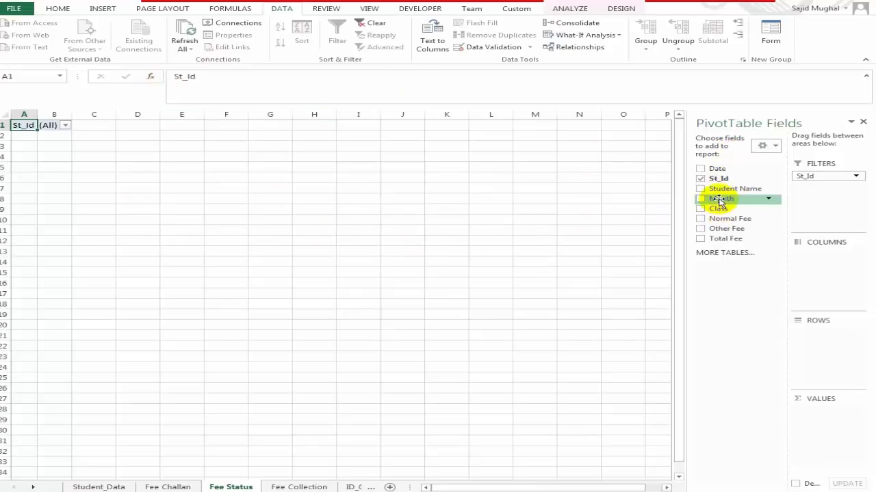
Add Month to the PivotTable's rows and Normal Fee to its values.
{"action": "mouse_move", "coordinate": [720, 200]}
{"action": "left_mouse_down"}
{"action": "mouse_move", "coordinate": [784, 254]}
{"action": "mouse_move", "coordinate": [829, 267]}
{"action": "mouse_move", "coordinate": [730, 201]}
{"action": "left_mouse_up"}
{"action": "left_click_drag", "start_coordinate": [783, 275], "coordinate": [837, 343]}
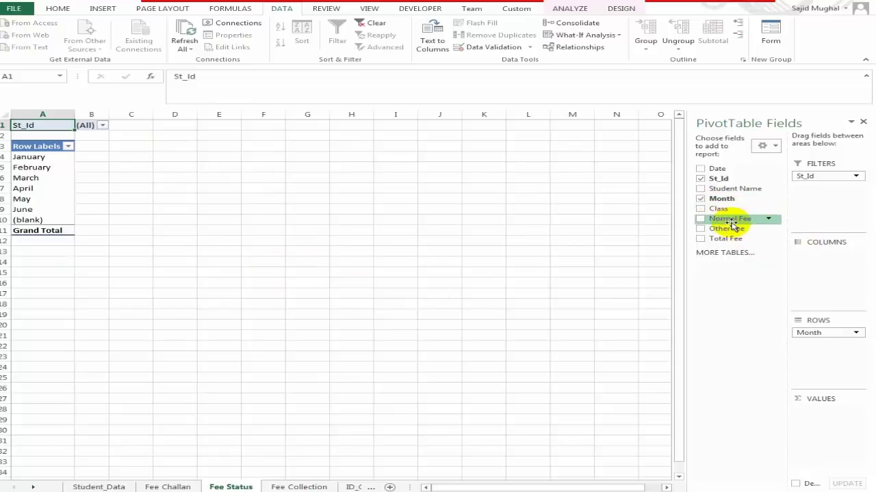
{"action": "left_click_drag", "start_coordinate": [729, 219], "coordinate": [827, 412]}
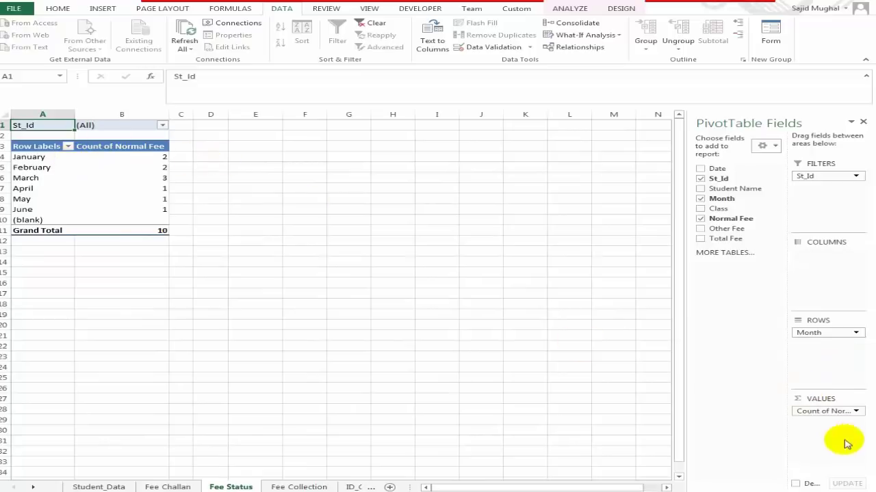
Change the PivotTable's Normal Fee summary from Count to Sum.
{"action": "double_click", "coordinate": [146, 146]}
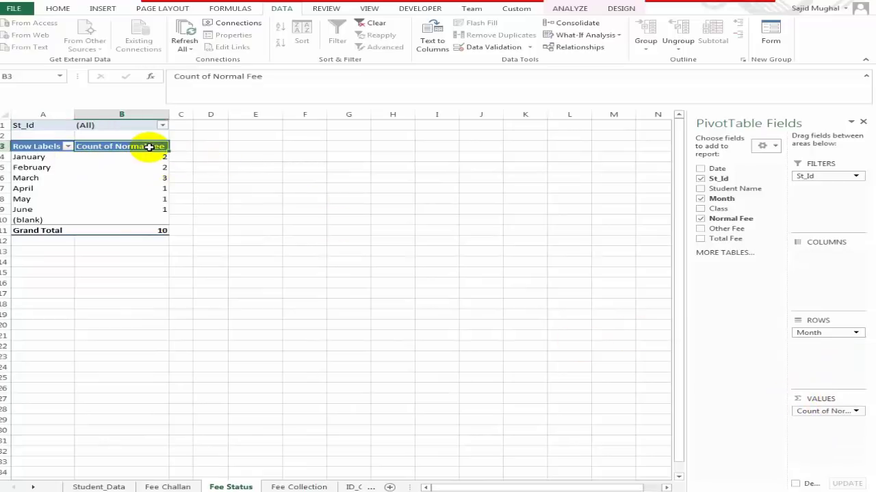
{"action": "left_click", "coordinate": [427, 293]}
{"action": "left_click", "coordinate": [574, 357]}
{"action": "left_click", "coordinate": [262, 262]}
Review the student IDs offered by the PivotTable's St_Id filter, keeping it on (All).
{"action": "left_click", "coordinate": [136, 219]}
{"action": "left_click", "coordinate": [156, 125]}
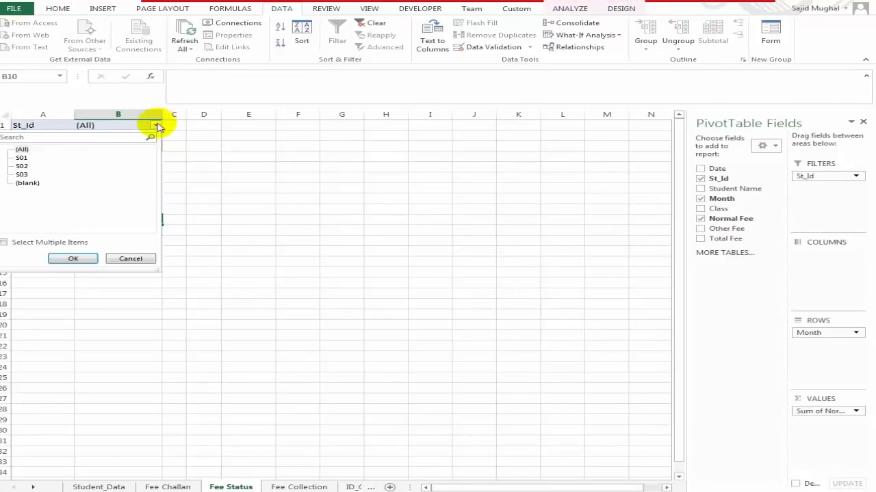
{"action": "left_click", "coordinate": [73, 259]}
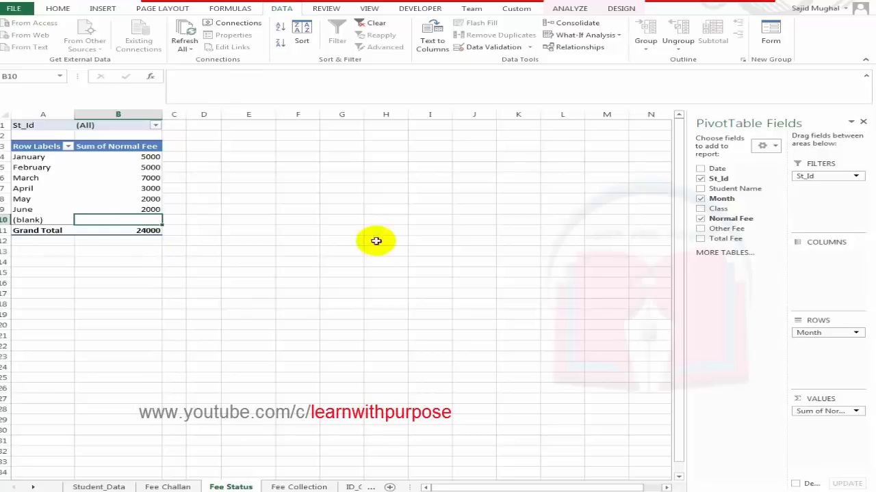
{"action": "left_click", "coordinate": [383, 230]}
{"action": "left_click", "coordinate": [112, 125]}
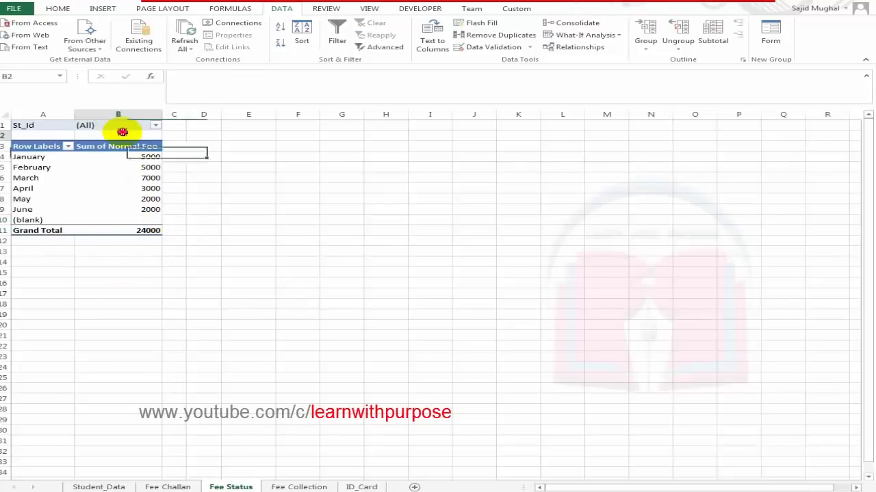
{"action": "left_click", "coordinate": [110, 209]}
{"action": "left_click", "coordinate": [108, 283]}
Enter the headers "Month", "Fee" and "Status" in cells E14:G14 of the Fee Status sheet.
{"action": "left_click", "coordinate": [203, 262]}
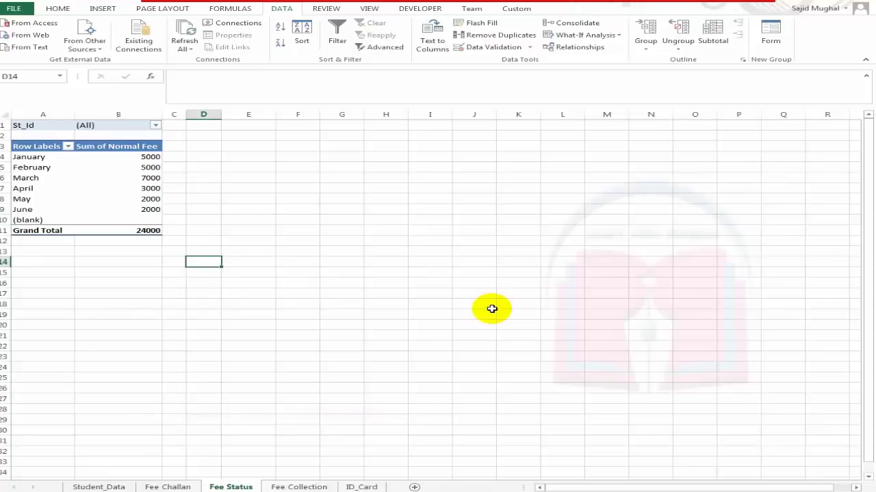
{"action": "key", "text": "Right"}
{"action": "key", "text": "Left"}
{"action": "key", "text": "Right"}
{"action": "key", "text": "Left"}
{"action": "key", "text": "Right"}
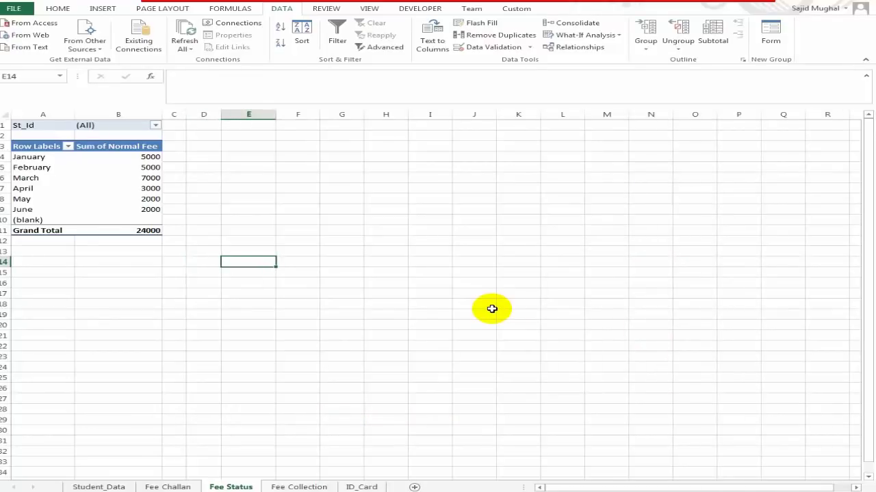
{"action": "type", "text": "Month"}
{"action": "key", "text": "Tab"}
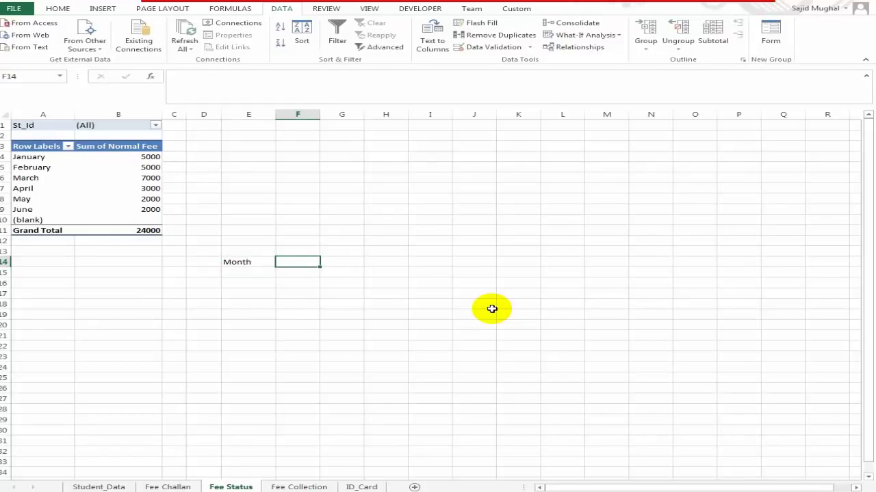
{"action": "type", "text": "Fee"}
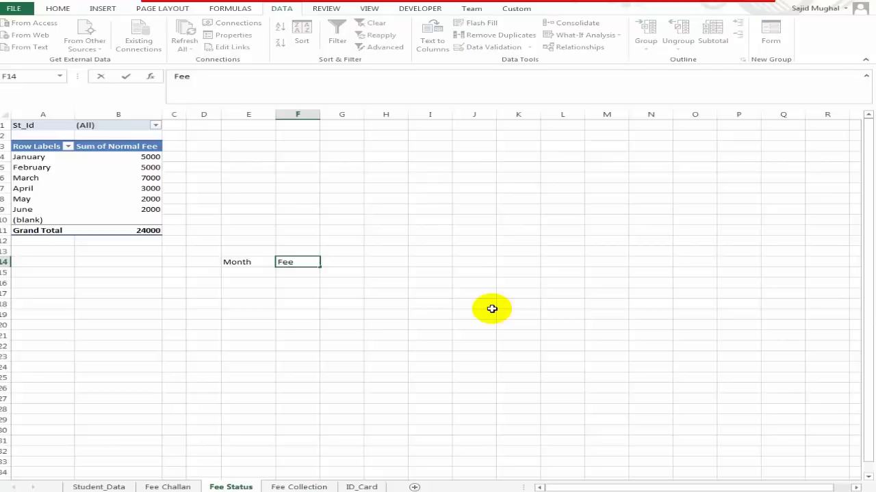
{"action": "key", "text": "Return"}
{"action": "key", "text": "Up"}
{"action": "key", "text": "Right"}
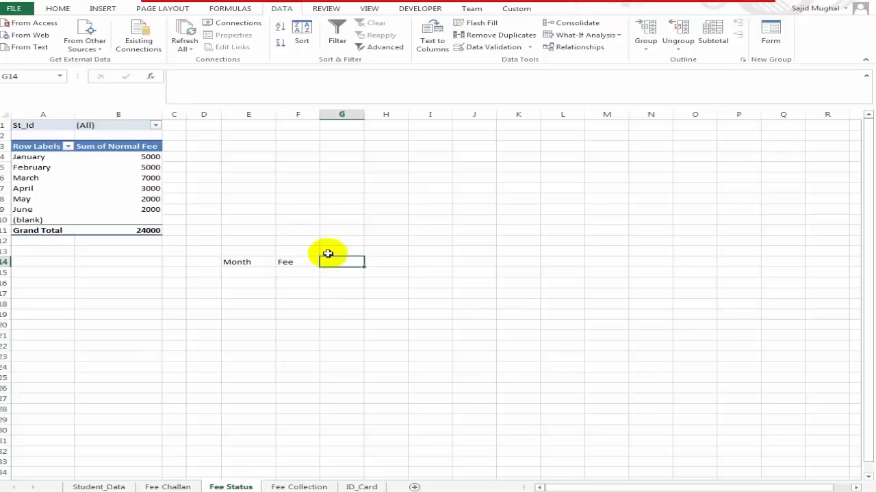
{"action": "type", "text": "Status"}
{"action": "key", "text": "Return"}
Enter January in E15 and fill the month series through June in E20.
{"action": "key", "text": "Up"}
{"action": "key", "text": "Left"}
{"action": "key", "text": "Left"}
{"action": "key", "text": "Down"}
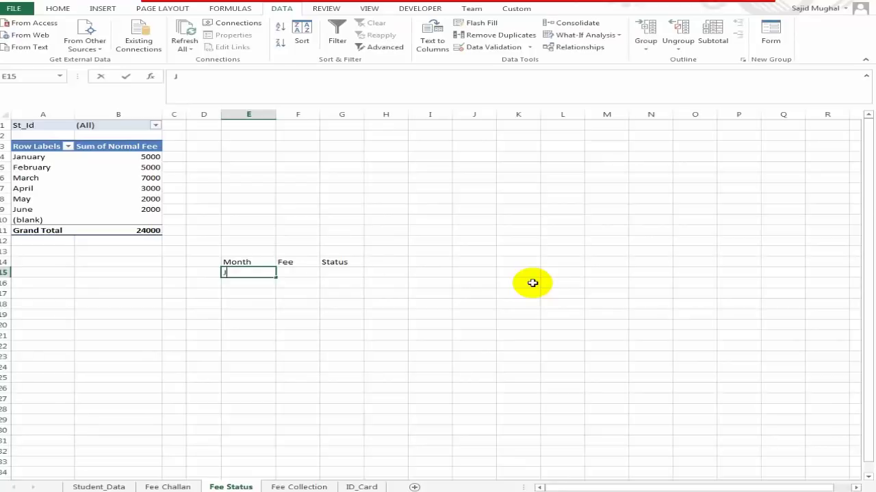
{"action": "type", "text": "January"}
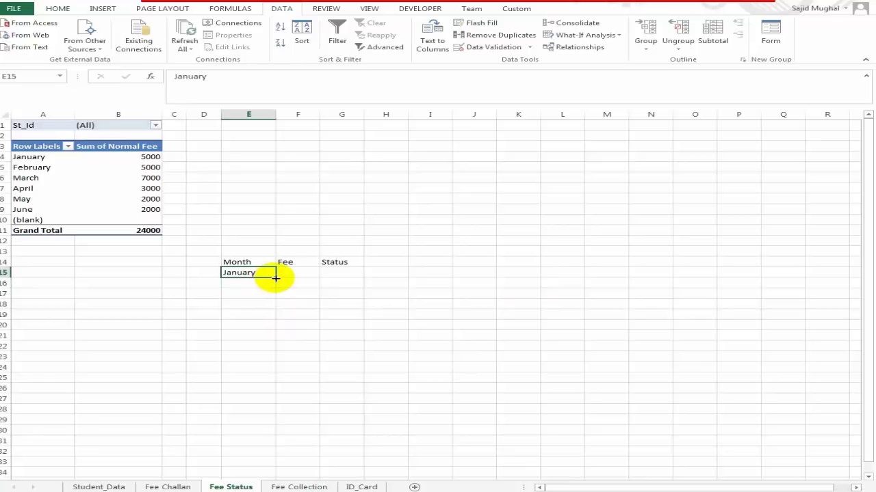
{"action": "left_click_drag", "start_coordinate": [277, 279], "coordinate": [277, 331]}
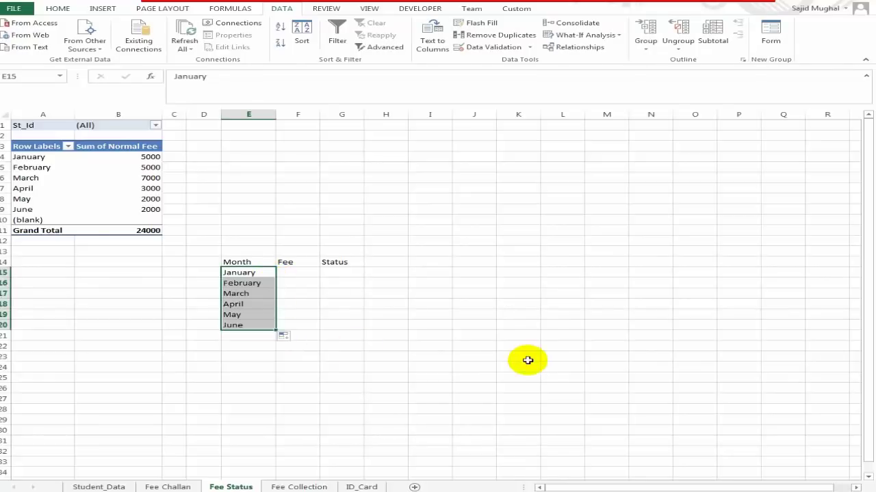
Set the font of the Month, Fee and Status headers in E14:G14 to Eras Bold ITC.
{"action": "key", "text": "Up"}
{"action": "key", "text": "shift+Right"}
{"action": "key", "text": "shift+Right"}
{"action": "left_click", "coordinate": [57, 10]}
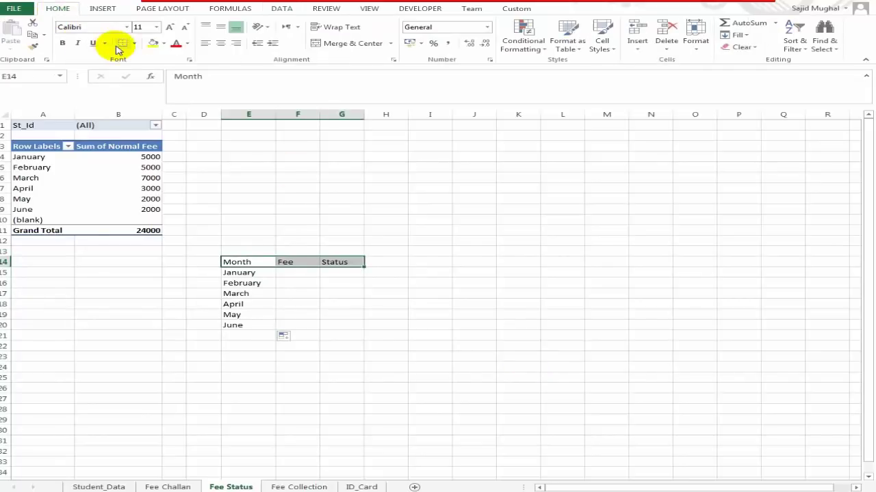
{"action": "left_click", "coordinate": [128, 29]}
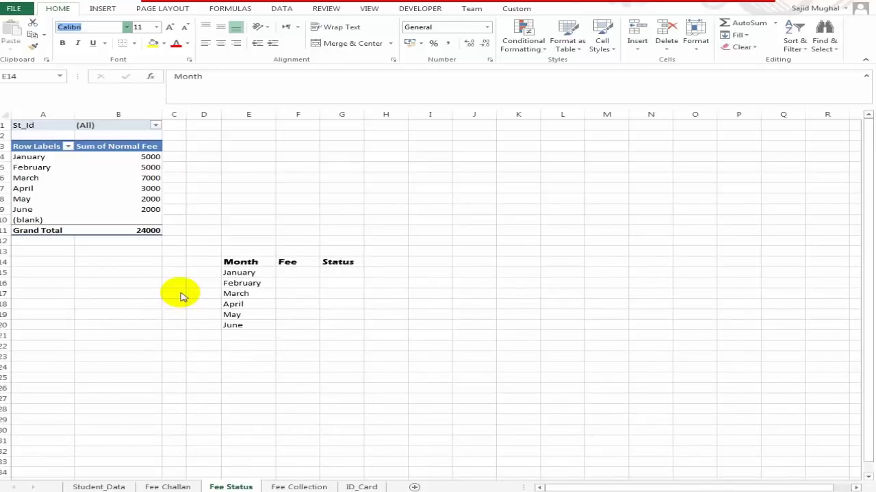
{"action": "left_click", "coordinate": [182, 296]}
{"action": "left_click", "coordinate": [345, 273]}
{"action": "key", "text": "Up"}
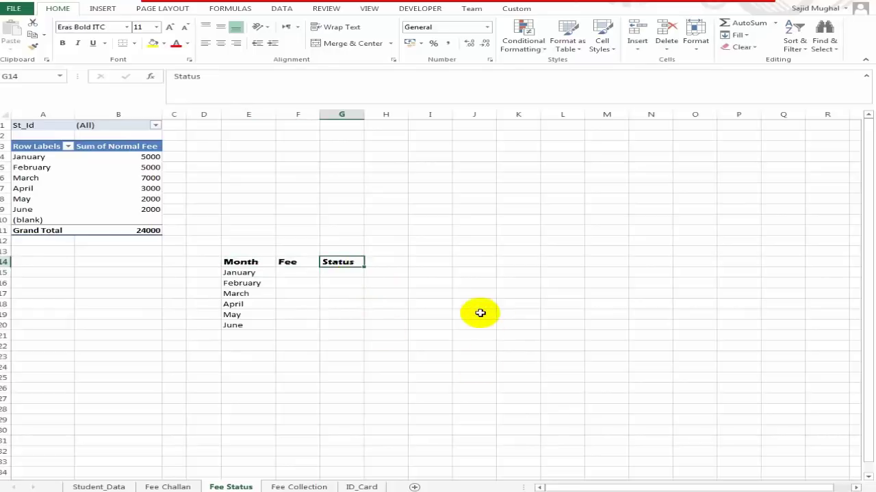
{"action": "key", "text": "shift+Left"}
{"action": "key", "text": "shift+Left"}
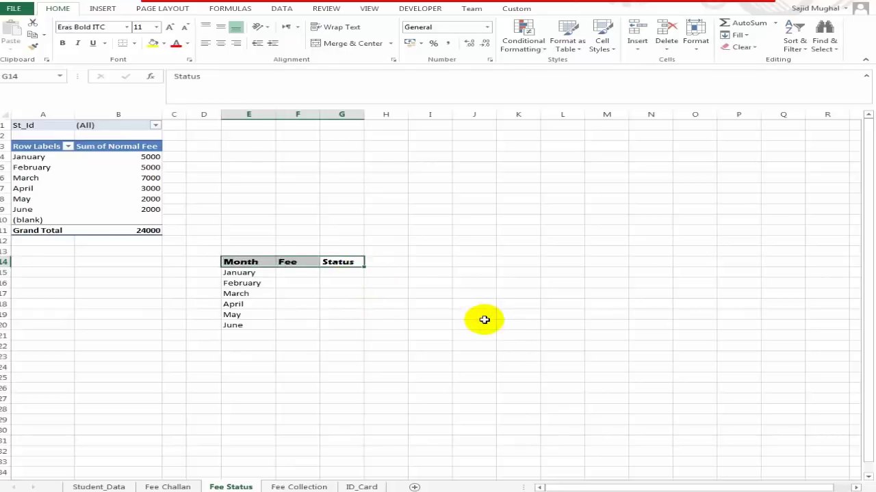
{"action": "key", "text": "Down"}
{"action": "key", "text": "Left"}
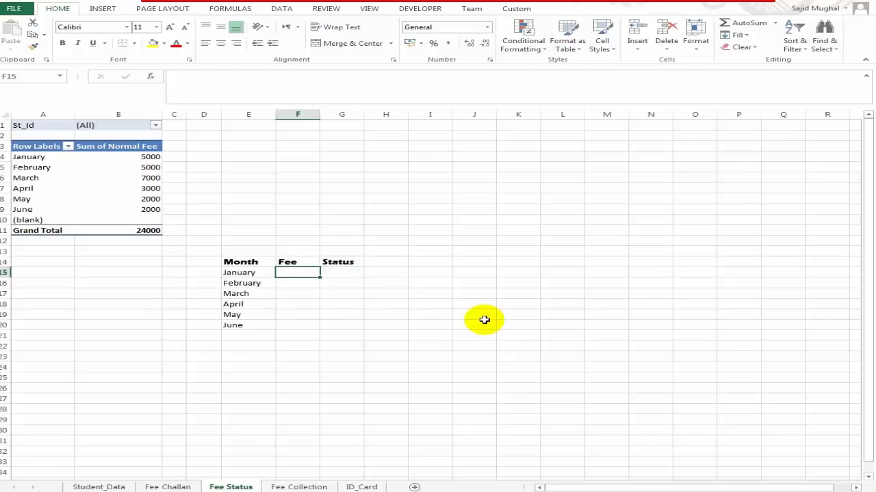
{"action": "key", "text": "Right"}
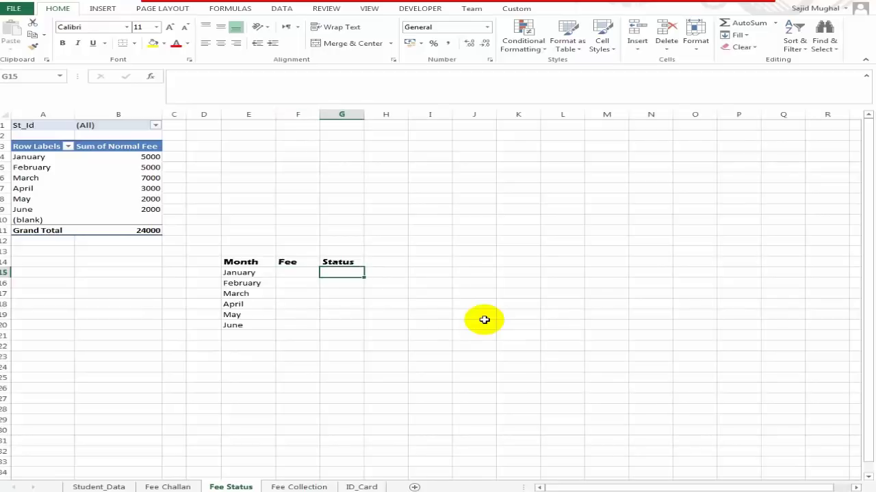
{"action": "key", "text": "Left"}
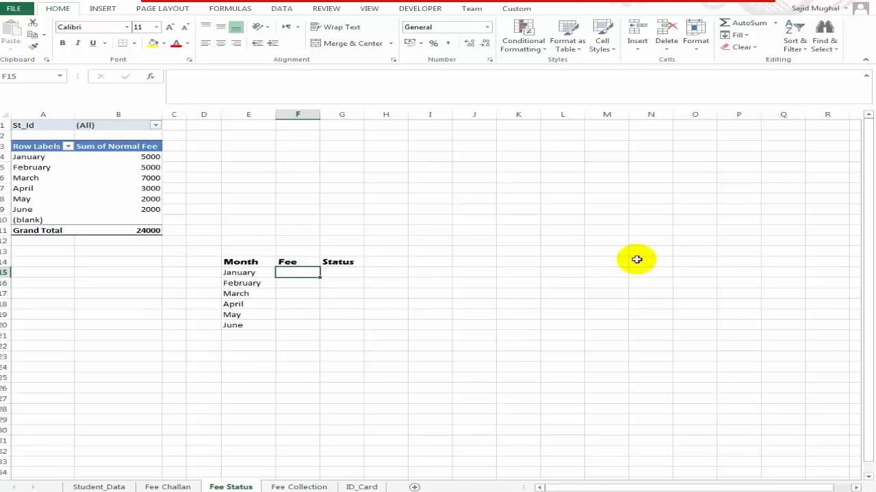
Enter =SUMIF($3:$12,E15,$B$3:$B$12) in F15 to pull January's fee from the PivotTable.
{"action": "type", "text": "="}
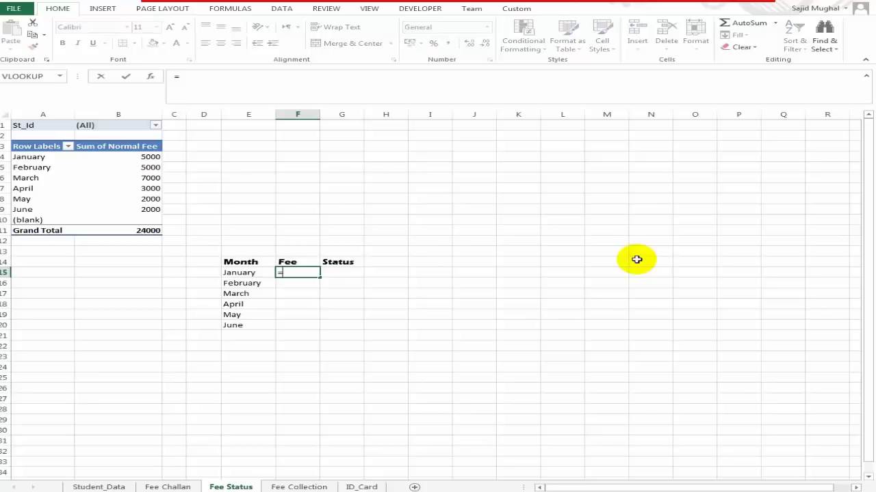
{"action": "type", "text": "s"}
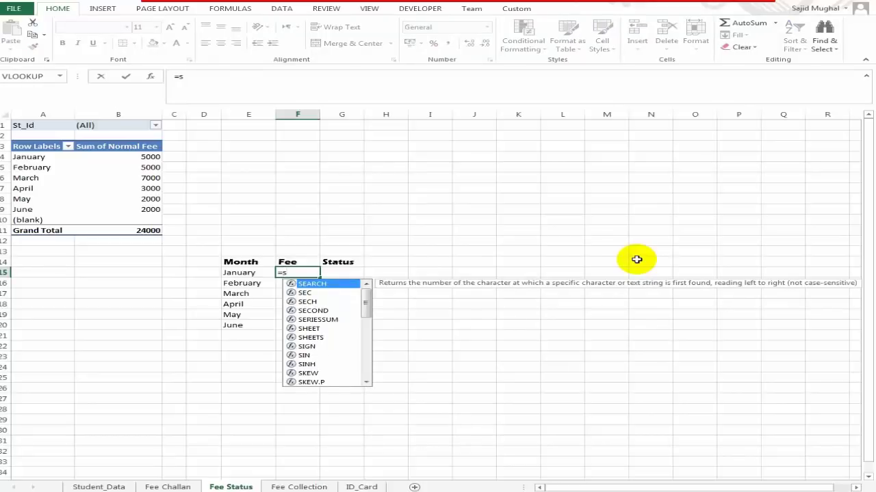
{"action": "type", "text": "umif"}
{"action": "key", "text": "Tab"}
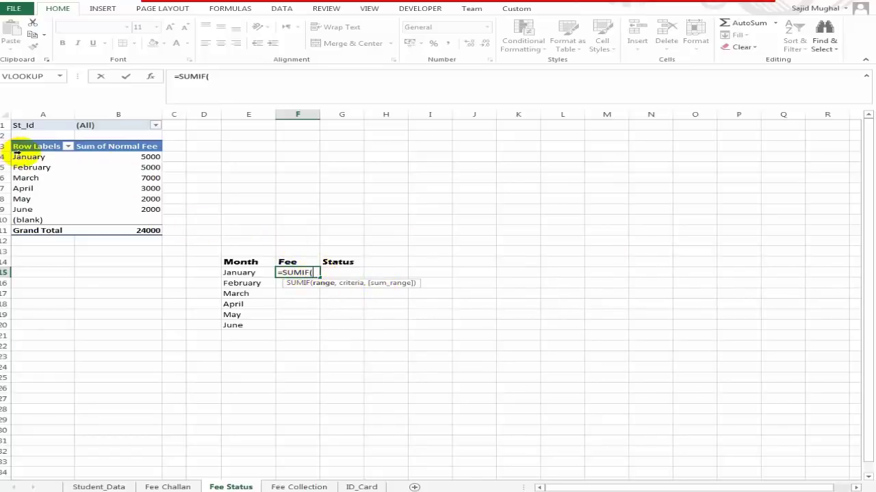
{"action": "left_click_drag", "start_coordinate": [3, 146], "coordinate": [7, 242]}
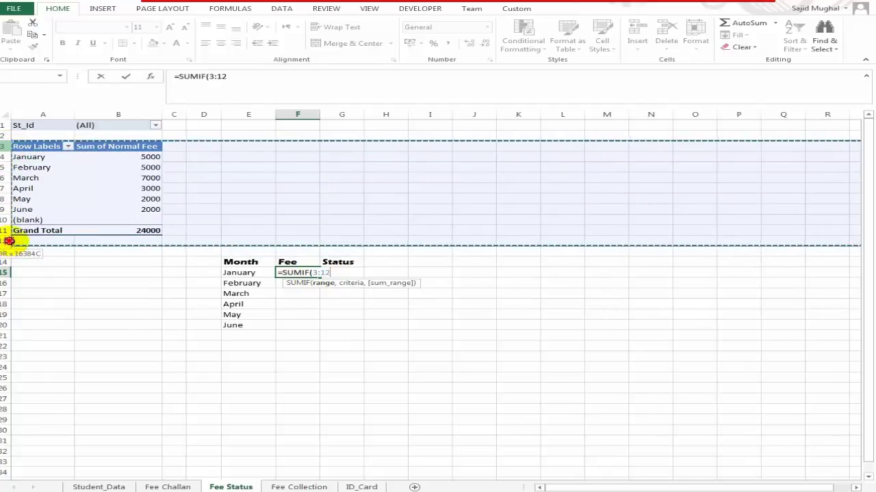
{"action": "key", "text": "F4"}
{"action": "type", "text": ","}
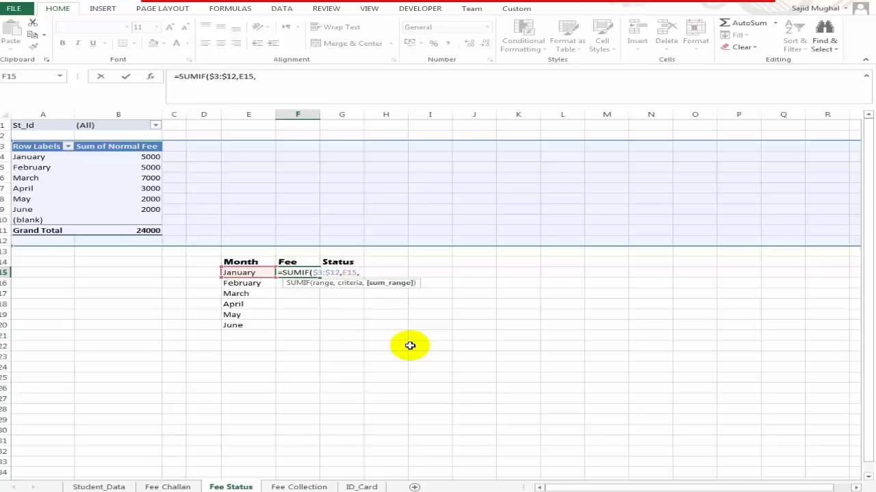
{"action": "left_click_drag", "start_coordinate": [127, 146], "coordinate": [130, 246]}
{"action": "key", "text": "F4"}
{"action": "type", "text": ")"}
{"action": "key", "text": "Return"}
Fill the SUMIF formula from F15 down through June in F20.
{"action": "key", "text": "Up"}
{"action": "key", "text": "shift+Down"}
{"action": "key", "text": "shift+Down"}
{"action": "key", "text": "shift+Down"}
{"action": "key", "text": "shift+Down"}
{"action": "key", "text": "shift+Down"}
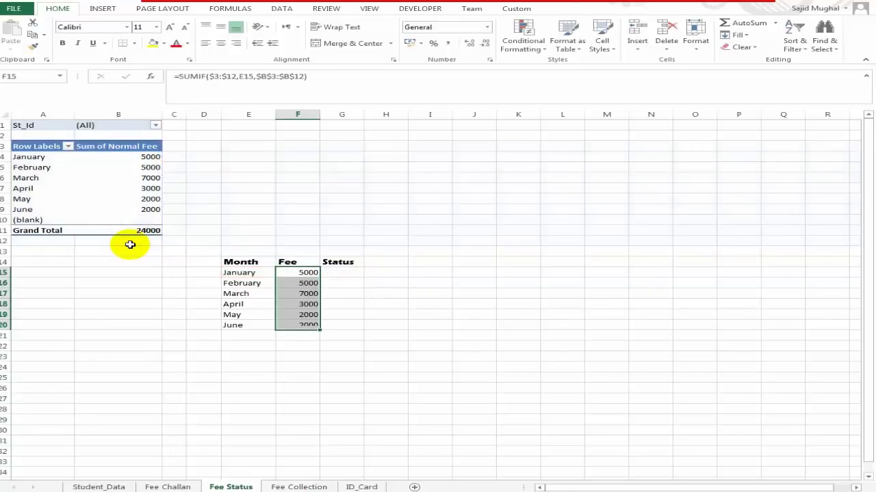
{"action": "key", "text": "Down"}
{"action": "key", "text": "Up"}
{"action": "key", "text": "ctrl+c"}
{"action": "key", "text": "shift+Down"}
{"action": "key", "text": "shift+Down"}
{"action": "key", "text": "shift+Down"}
{"action": "key", "text": "shift+Down"}
{"action": "key", "text": "shift+Down"}
{"action": "key", "text": "Down"}
{"action": "key", "text": "Up"}
{"action": "key", "text": "Right"}
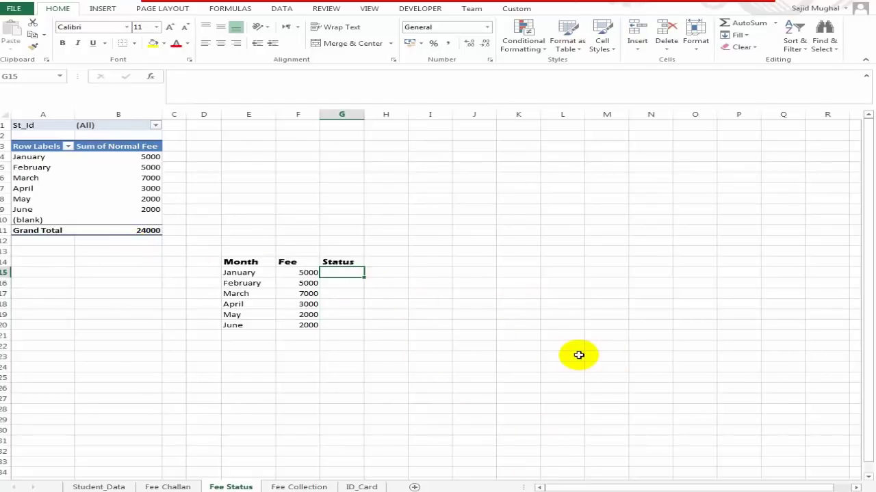
{"action": "key", "text": "Up"}
{"action": "key", "text": "Down"}
{"action": "key", "text": "Left"}
{"action": "key", "text": "Right"}
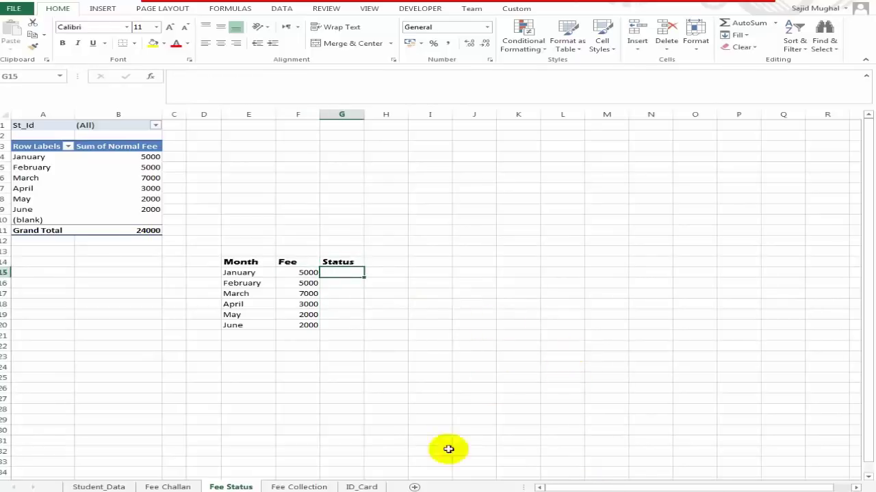
Add a bold total row with "Total" in E21 and the sum of F15:F20 in F21.
{"action": "left_click", "coordinate": [288, 334]}
{"action": "key", "text": "Left"}
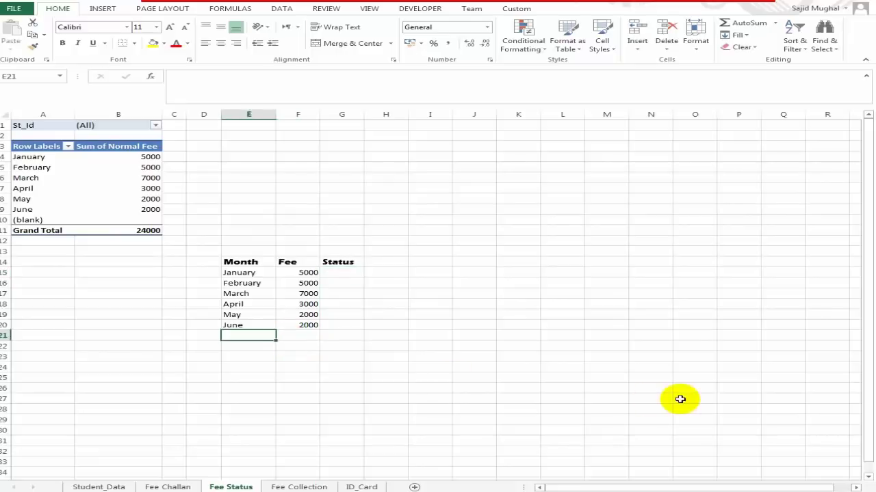
{"action": "type", "text": "Total"}
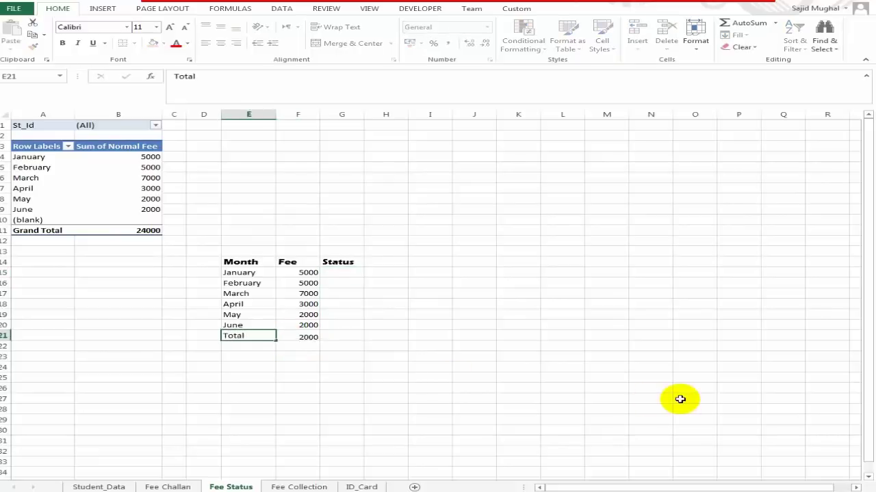
{"action": "key", "text": "Right"}
{"action": "type", "text": "=SUM("}
{"action": "key", "text": "Up"}
{"action": "key", "text": "shift+Up"}
{"action": "key", "text": "shift+Up"}
{"action": "key", "text": "shift+Up"}
{"action": "key", "text": "ctrl+Return"}
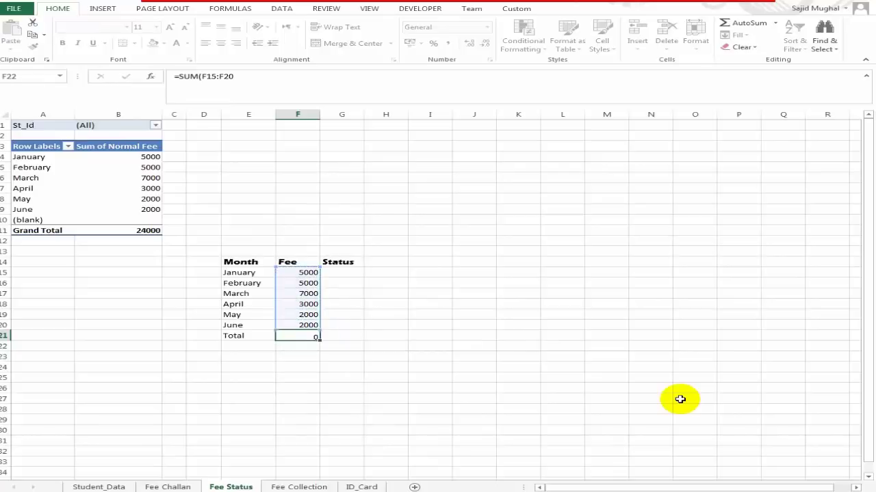
{"action": "key", "text": "Left"}
{"action": "key", "text": "shift+Right"}
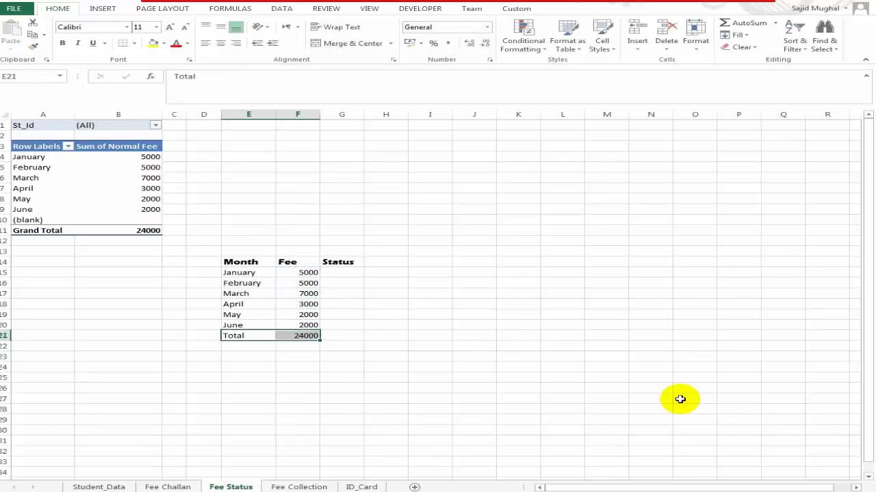
Convert the range E14:G21 into an Excel table with headers.
{"action": "key", "text": "Up"}
{"action": "key", "text": "Up"}
{"action": "key", "text": "Up"}
{"action": "key", "text": "Up"}
{"action": "key", "text": "Up"}
{"action": "key", "text": "Up"}
{"action": "key", "text": "Up"}
{"action": "key", "text": "Up"}
{"action": "key", "text": "Down"}
{"action": "key", "text": "shift+Right"}
{"action": "key", "text": "shift+Right"}
{"action": "key", "text": "shift+Down"}
{"action": "key", "text": "shift+Down"}
{"action": "key", "text": "shift+Down"}
{"action": "key", "text": "shift+Down"}
{"action": "key", "text": "shift+Down"}
{"action": "key", "text": "shift+Down"}
{"action": "key", "text": "shift+Down"}
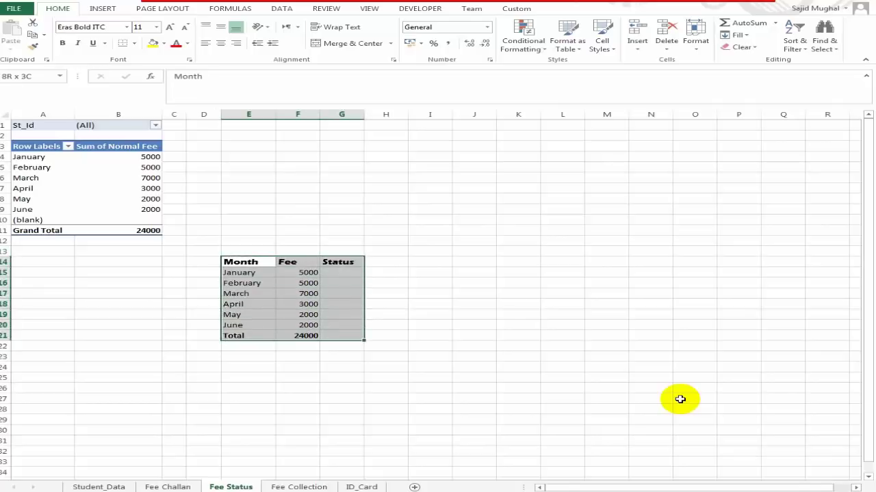
{"action": "left_click", "coordinate": [102, 9]}
{"action": "left_click", "coordinate": [111, 31]}
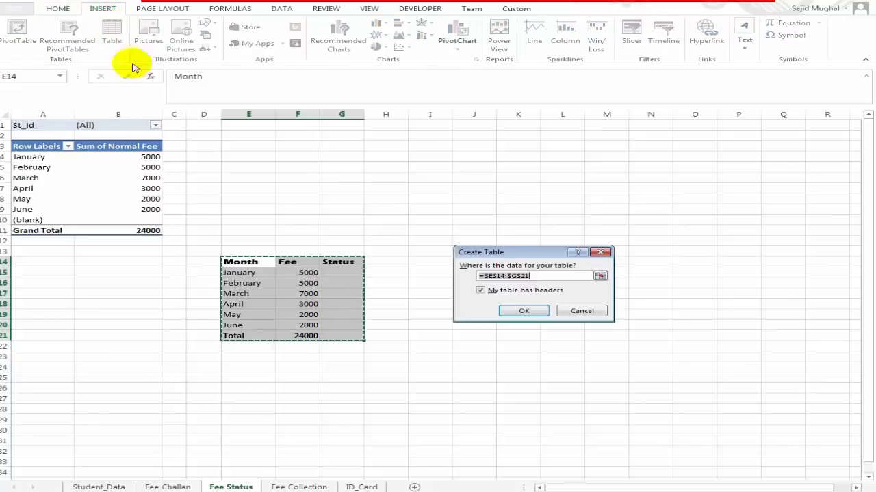
{"action": "left_click", "coordinate": [524, 311]}
{"action": "left_click", "coordinate": [404, 333]}
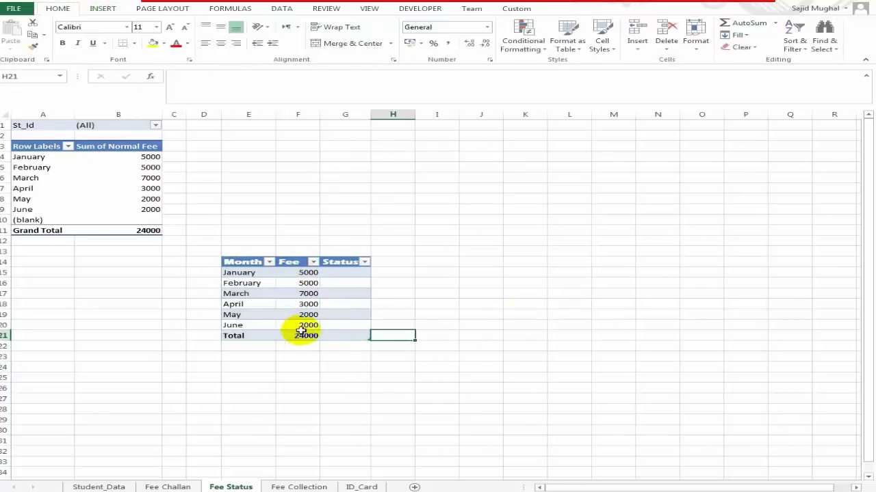
Increase the font size of the whole Month, Fee and Status table to 14.
{"action": "left_click", "coordinate": [348, 273]}
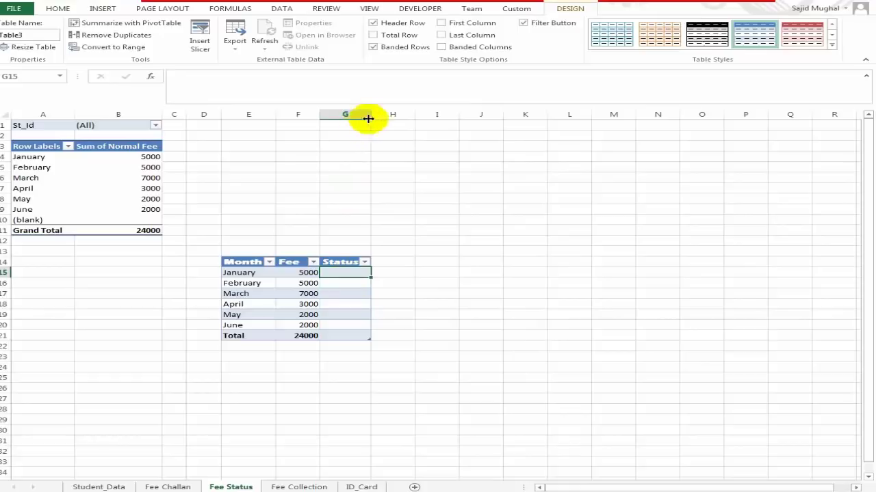
{"action": "left_click_drag", "start_coordinate": [247, 262], "coordinate": [361, 335]}
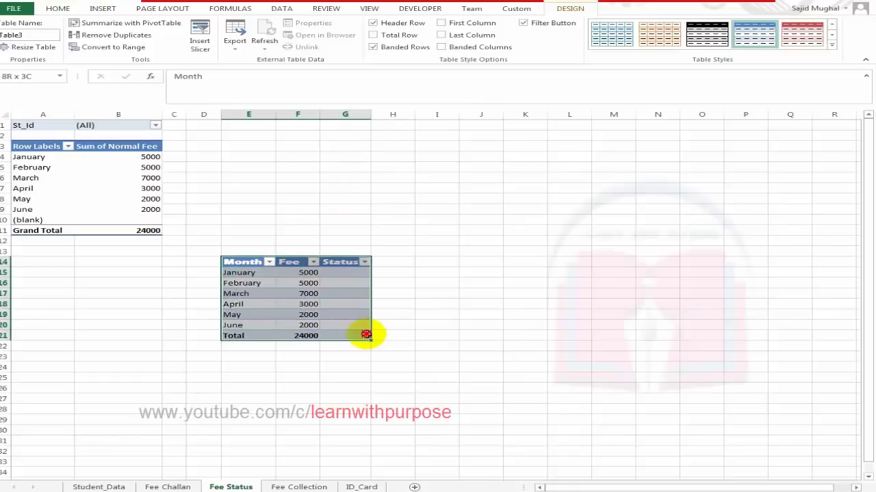
{"action": "left_click", "coordinate": [58, 8]}
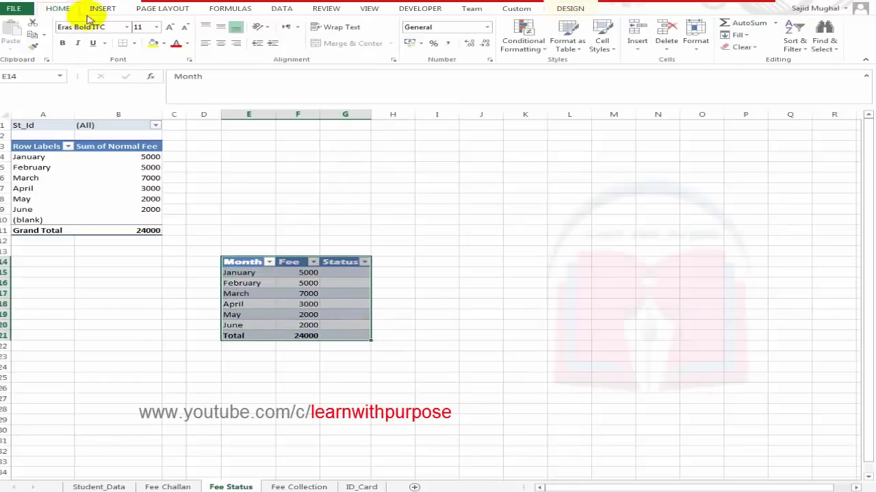
{"action": "left_click", "coordinate": [171, 27]}
Widen columns E, F and G so the enlarged table text fits comfortably.
{"action": "left_click_drag", "start_coordinate": [372, 114], "coordinate": [410, 124]}
{"action": "left_click_drag", "start_coordinate": [319, 114], "coordinate": [346, 114]}
{"action": "left_click_drag", "start_coordinate": [274, 115], "coordinate": [301, 114]}
{"action": "left_click", "coordinate": [404, 278]}
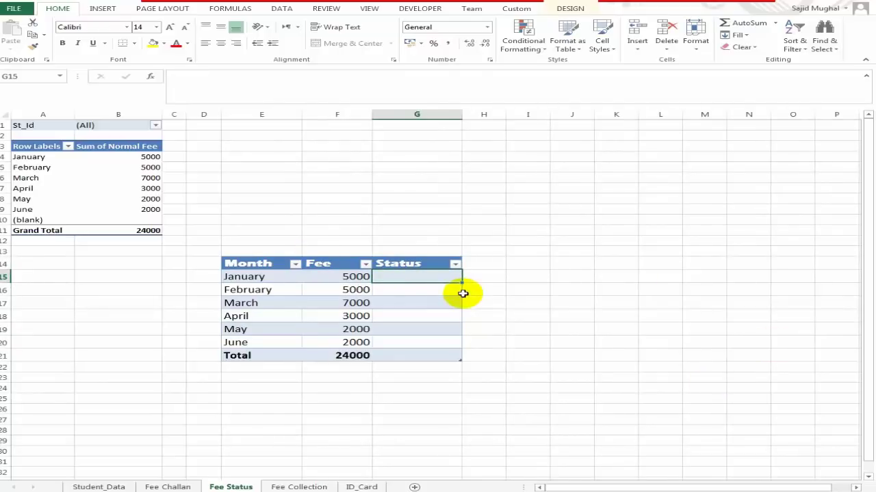
Filter the PivotTable by the first and second student IDs in turn, checking the table's monthly fees, including April's.
{"action": "left_click", "coordinate": [156, 128]}
{"action": "left_click", "coordinate": [21, 157]}
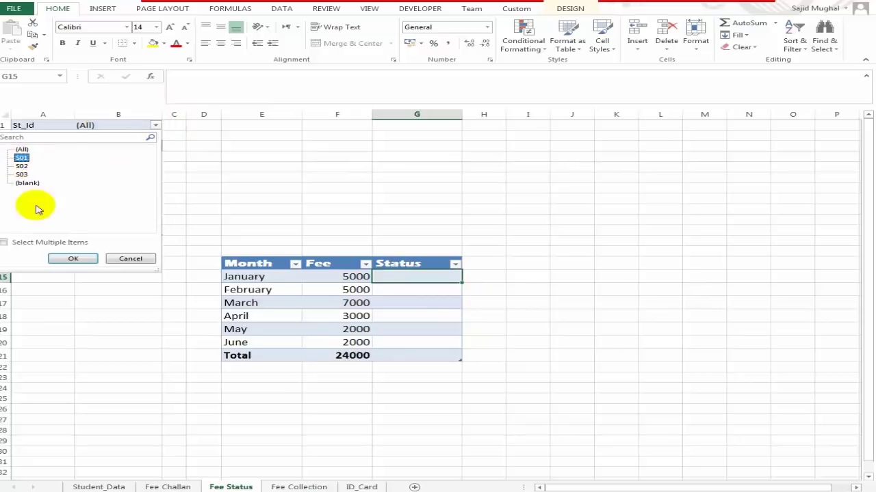
{"action": "left_click", "coordinate": [74, 258]}
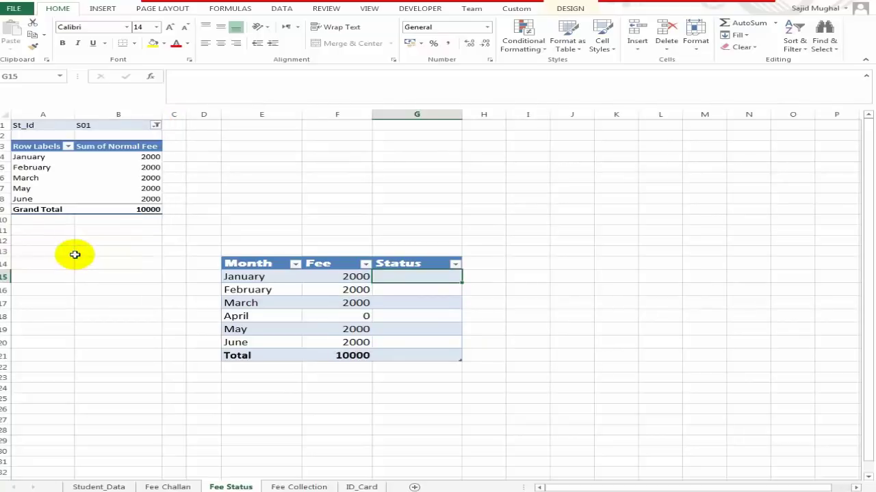
{"action": "left_click", "coordinate": [359, 316]}
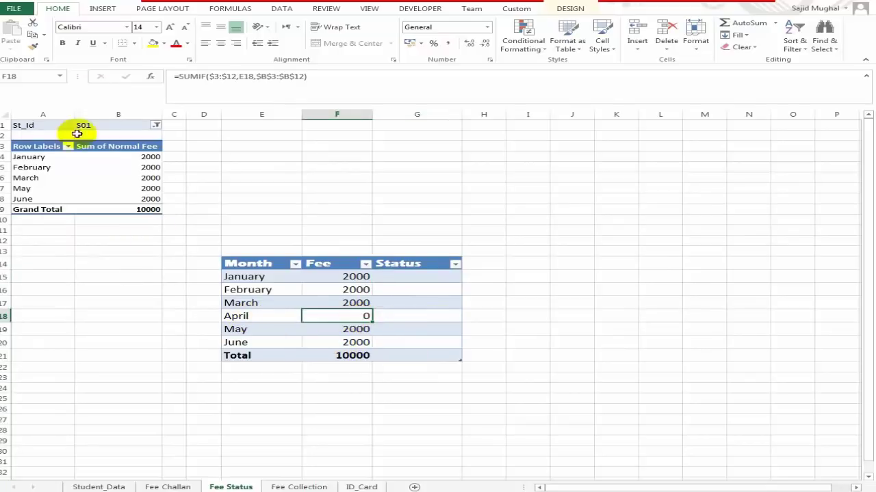
{"action": "left_click", "coordinate": [156, 126]}
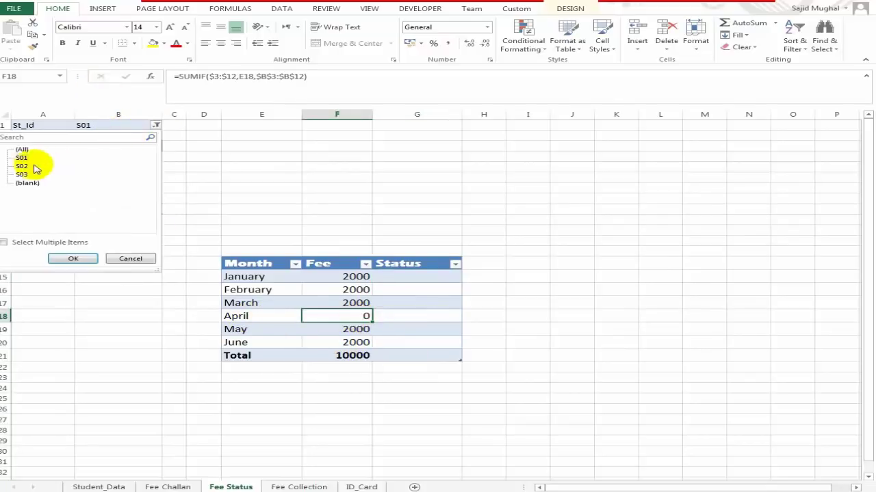
{"action": "left_click", "coordinate": [73, 258]}
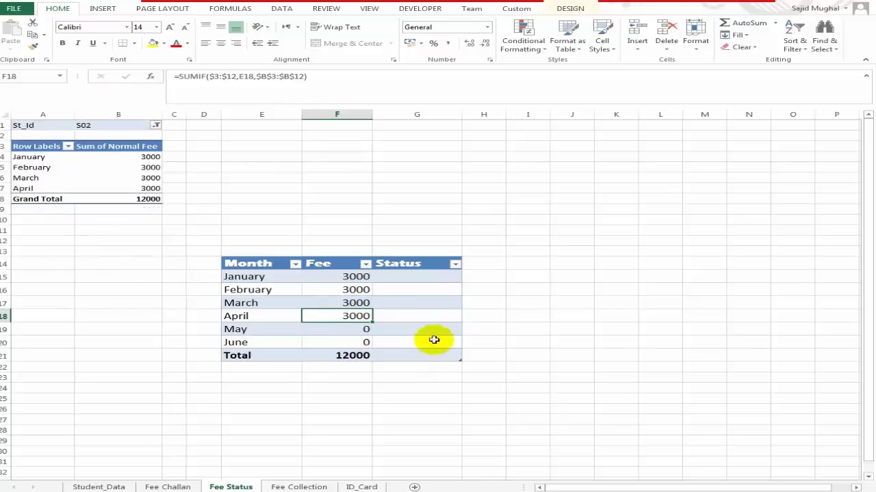
Filter the PivotTable to the third student ID and check the March fee in the table.
{"action": "left_click", "coordinate": [156, 126]}
{"action": "left_click", "coordinate": [22, 175]}
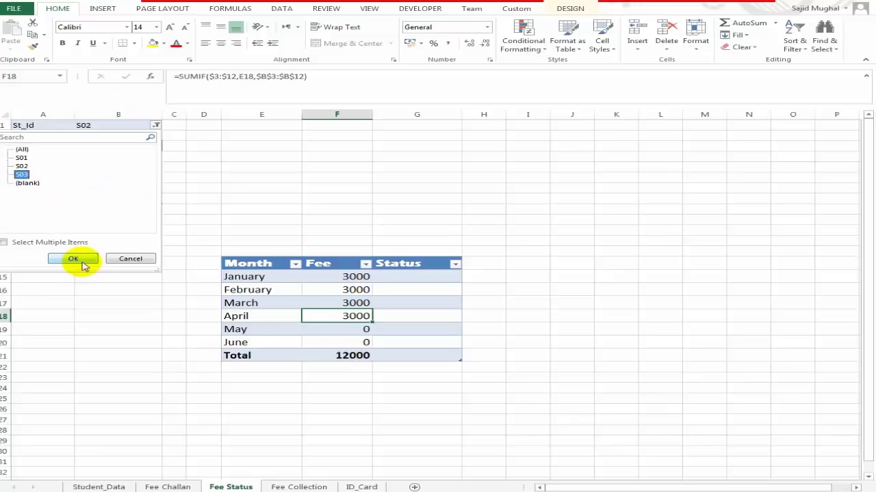
{"action": "left_click", "coordinate": [74, 258]}
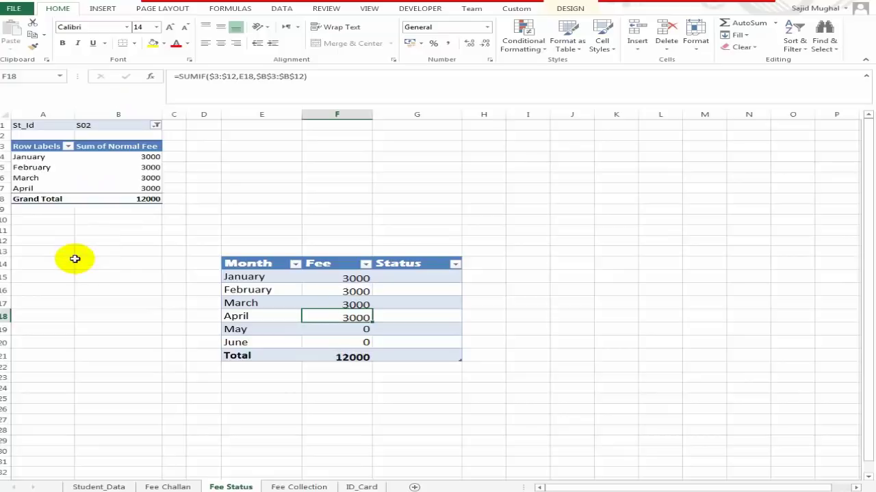
{"action": "left_click", "coordinate": [355, 303]}
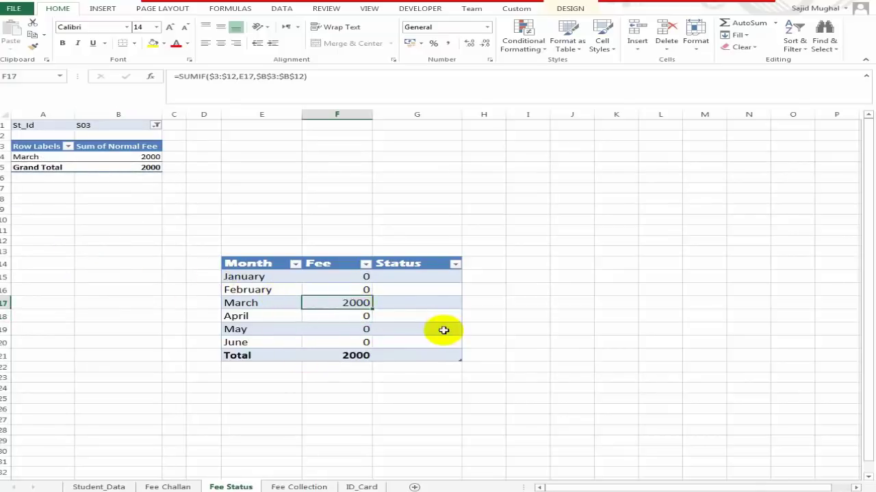
{"action": "left_click", "coordinate": [393, 278]}
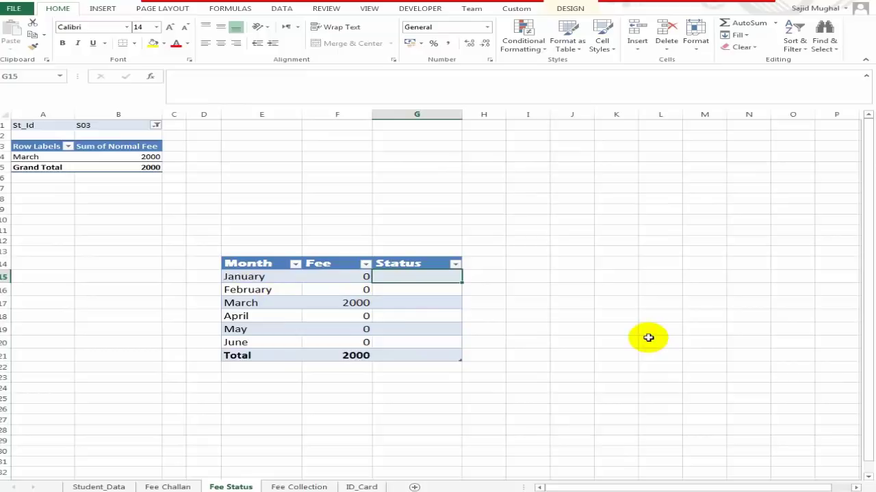
{"action": "type", "text": "=if"}
{"action": "key", "text": "Tab"}
{"action": "key", "text": "Left"}
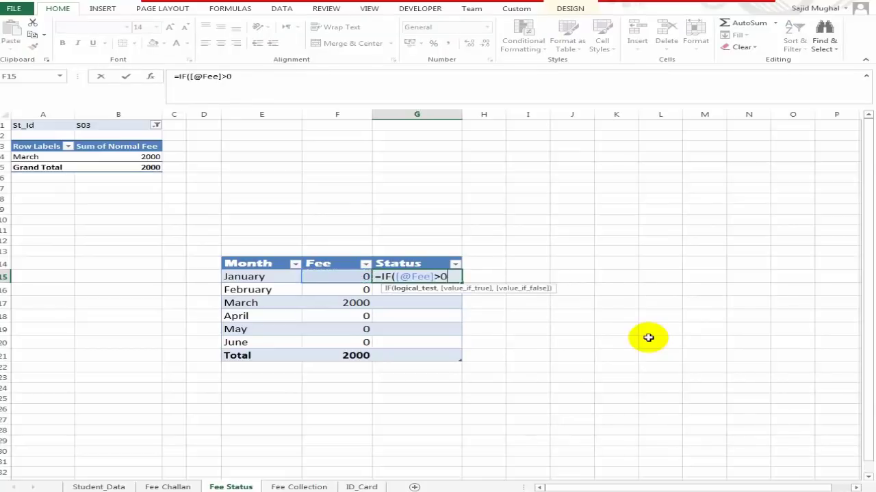
{"action": "type", "text": ">0,"}
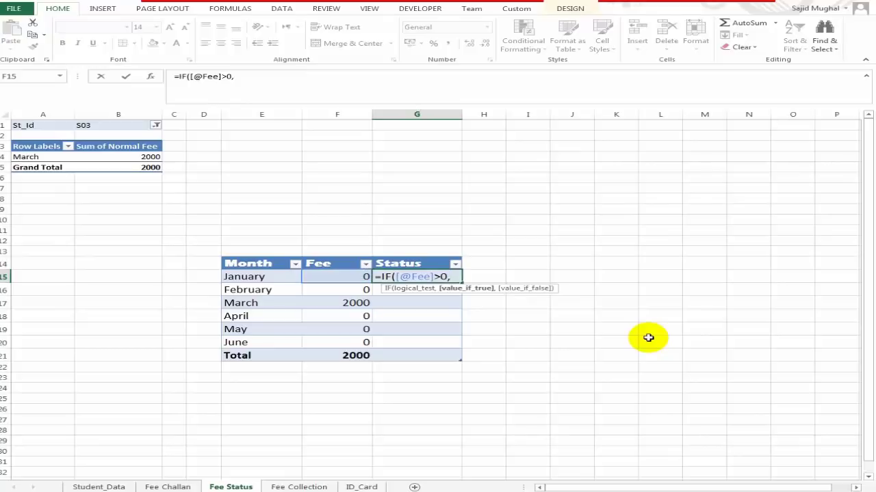
{"action": "type", "text": "\"Paid"}
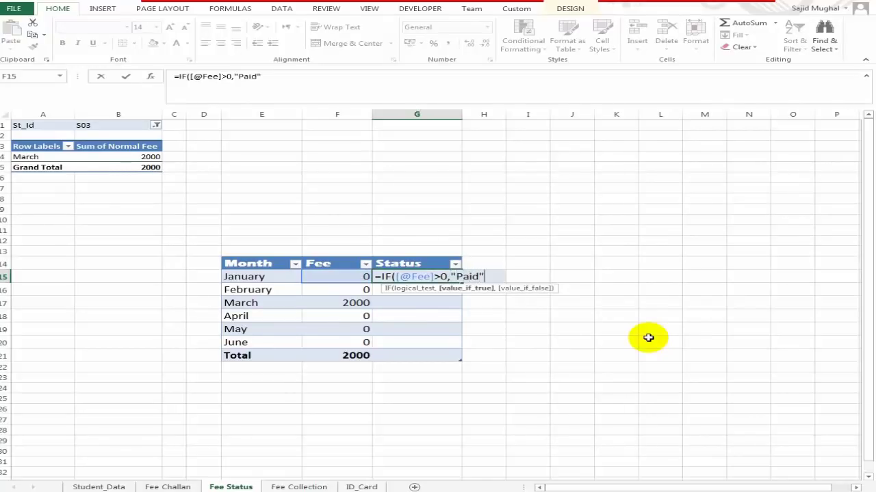
{"action": "type", "text": "\","}
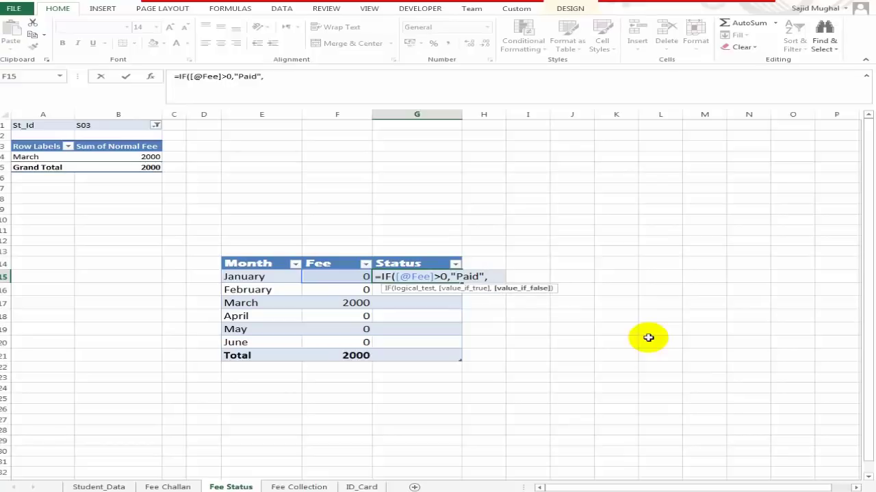
{"action": "type", "text": "\"Pending"}
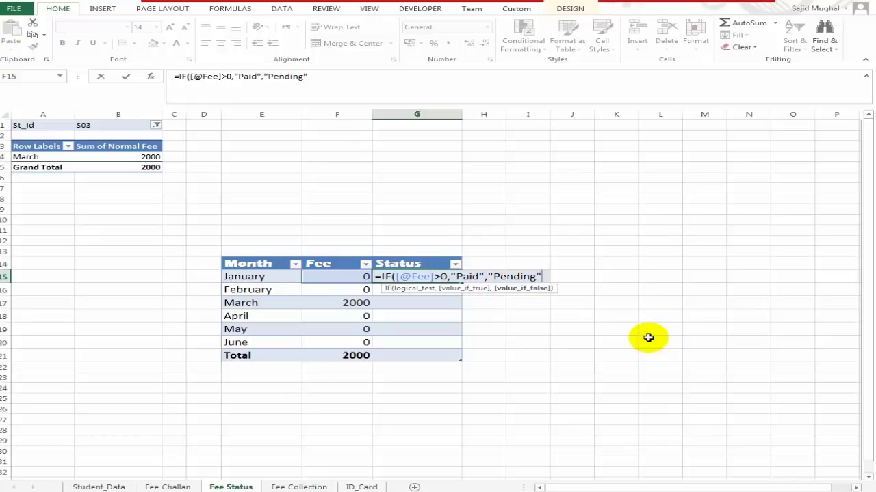
{"action": "key", "text": "Return"}
{"action": "key", "text": "Up"}
{"action": "key", "text": "Down"}
{"action": "key", "text": "Up"}
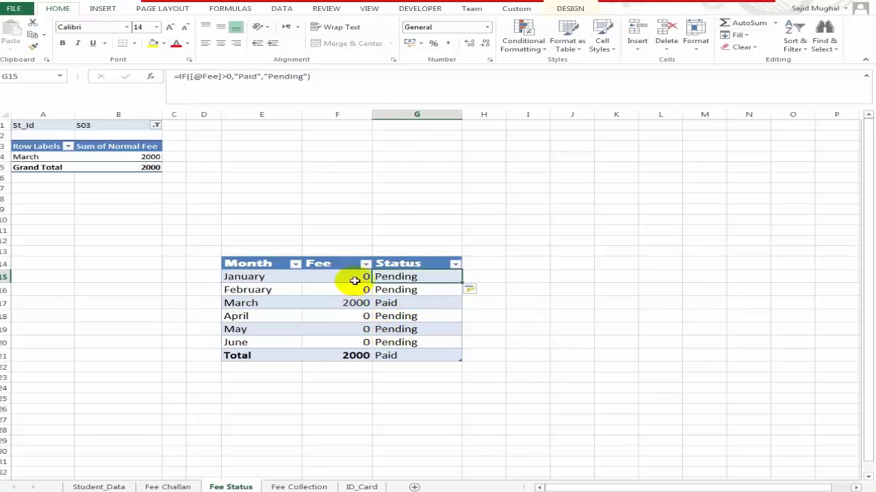
Set up a new conditional formatting rule on column G for cells whose value is equal to Pending.
{"action": "left_click", "coordinate": [418, 114]}
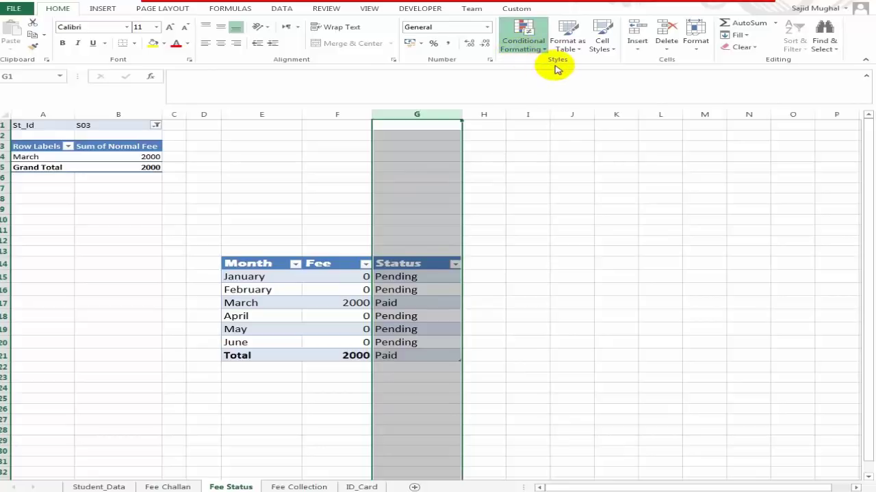
{"action": "left_click", "coordinate": [552, 182]}
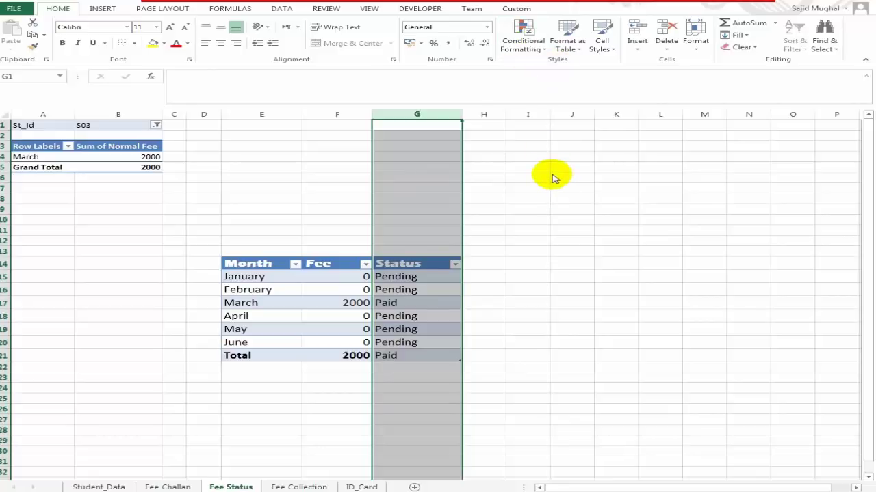
{"action": "left_click", "coordinate": [465, 240]}
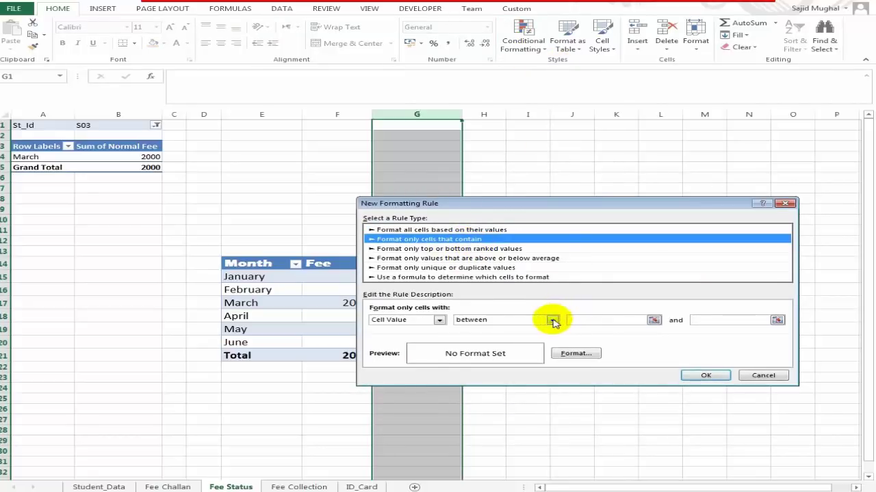
{"action": "left_click", "coordinate": [551, 320]}
{"action": "left_click", "coordinate": [479, 343]}
{"action": "left_click", "coordinate": [598, 320]}
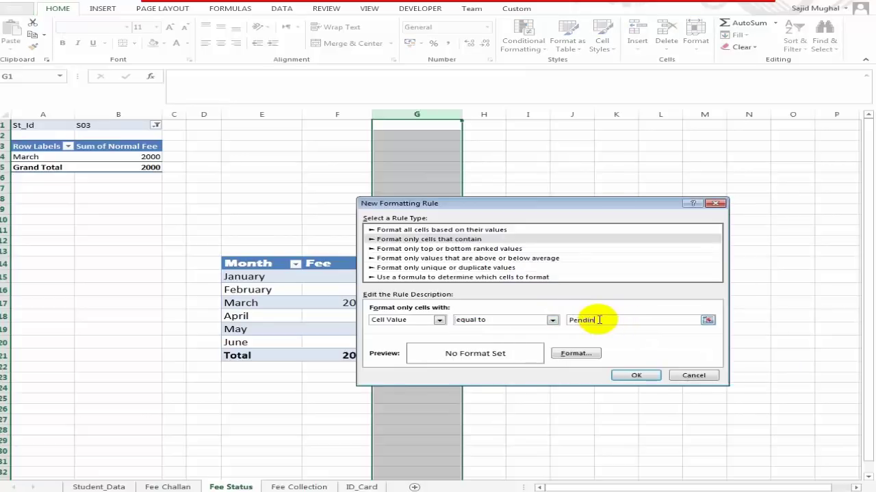
Give the Pending rule a red font and a gray fill, and apply it to the Status column.
{"action": "left_click", "coordinate": [575, 353]}
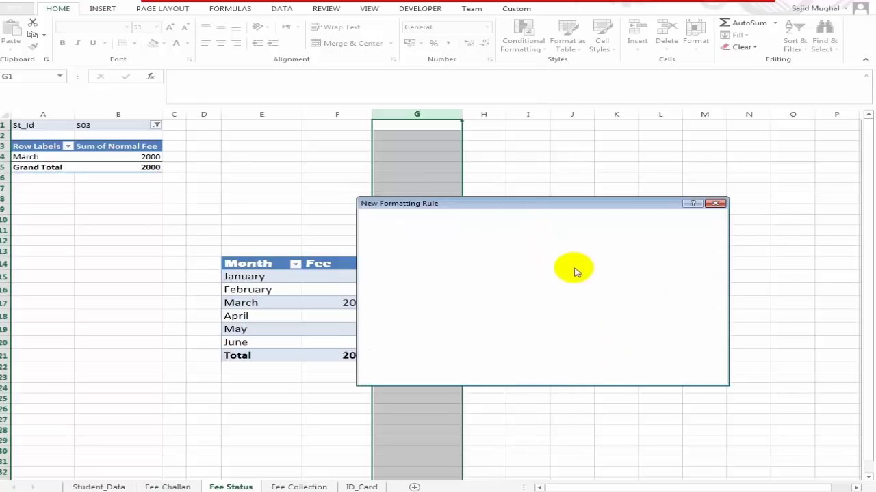
{"action": "left_click", "coordinate": [626, 264]}
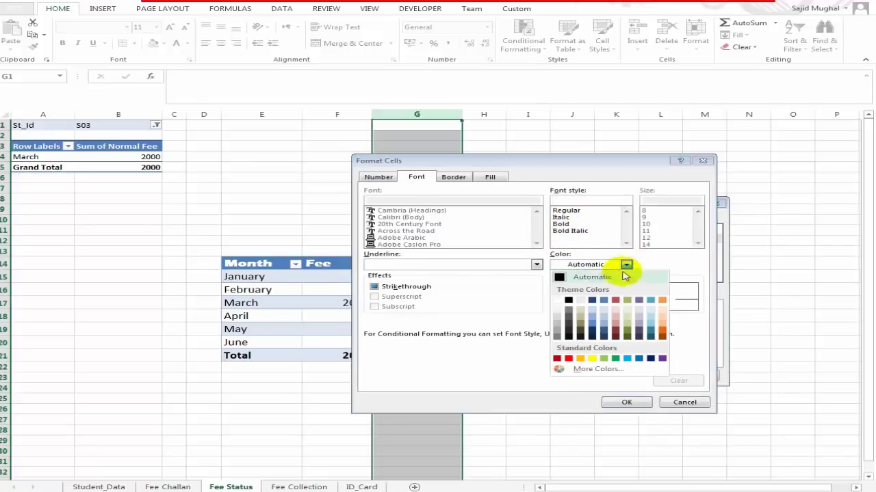
{"action": "left_click", "coordinate": [567, 359]}
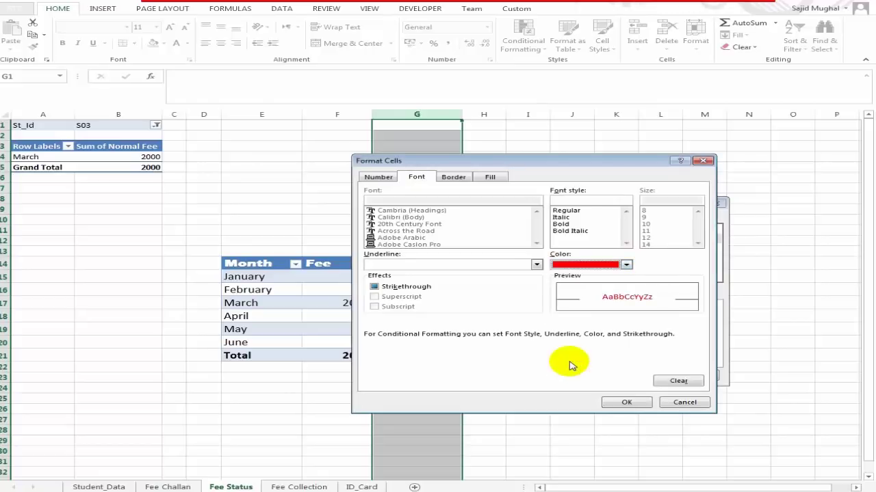
{"action": "left_click", "coordinate": [487, 176]}
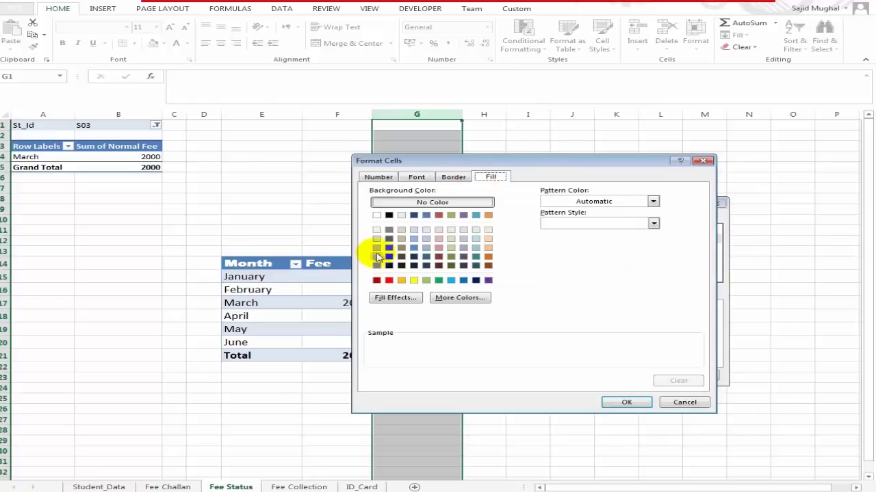
{"action": "left_click", "coordinate": [377, 250]}
{"action": "left_click", "coordinate": [627, 402]}
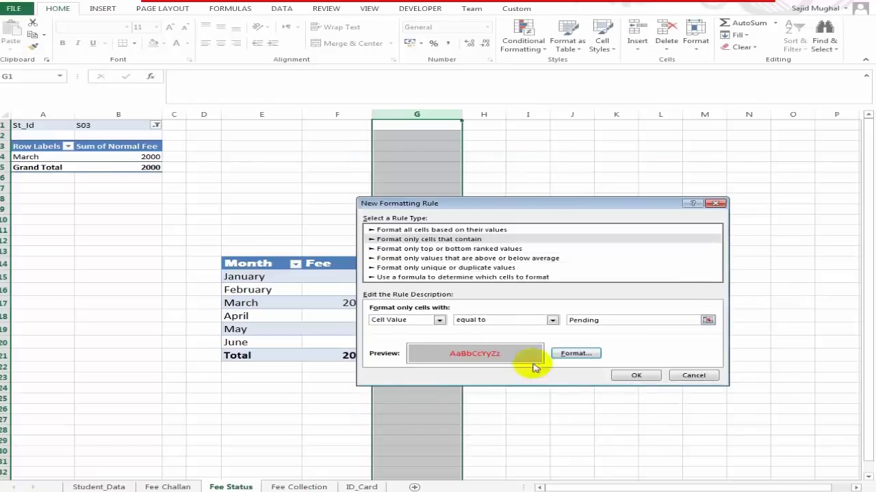
{"action": "left_click", "coordinate": [635, 376]}
{"action": "left_click", "coordinate": [484, 329]}
{"action": "left_click", "coordinate": [410, 289]}
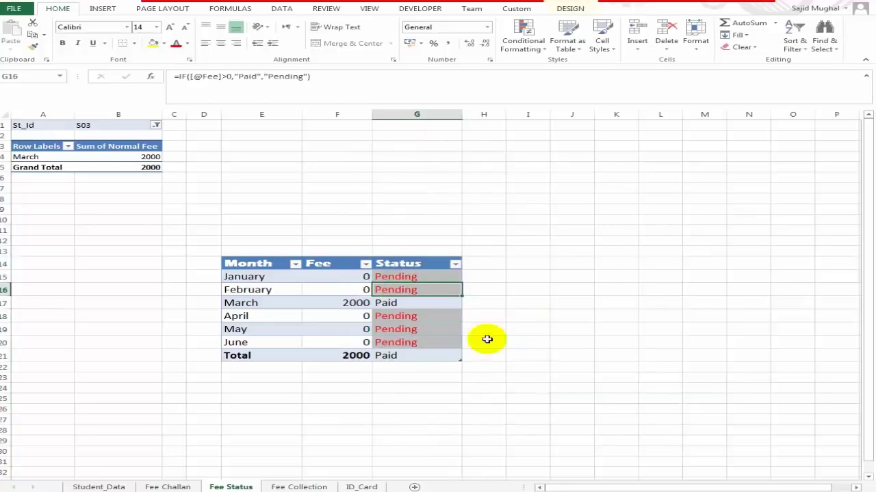
Set the PivotTable's St_Id filter to (All) and check the statuses in the fee table.
{"action": "left_click", "coordinate": [247, 208]}
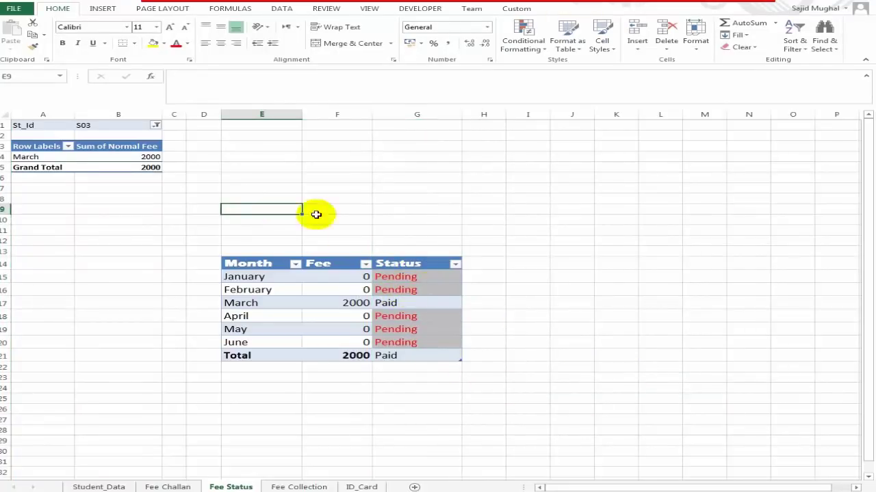
{"action": "left_click", "coordinate": [156, 127]}
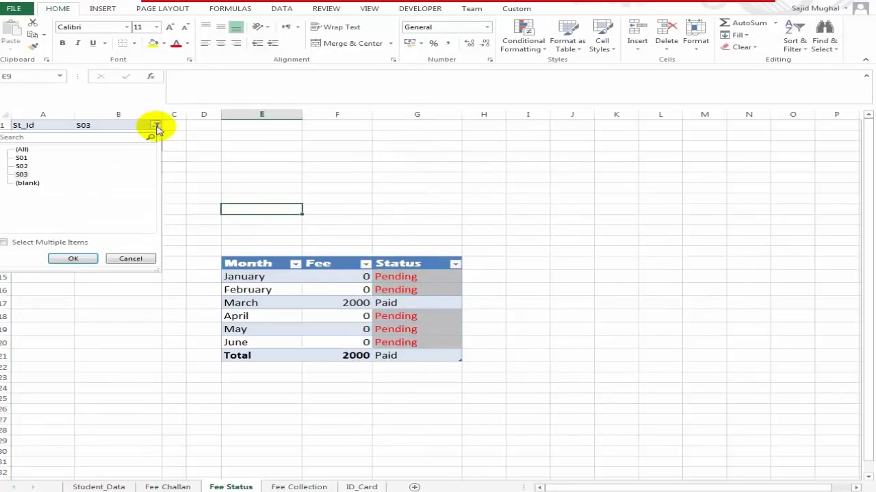
{"action": "left_click", "coordinate": [22, 149]}
{"action": "left_click", "coordinate": [81, 259]}
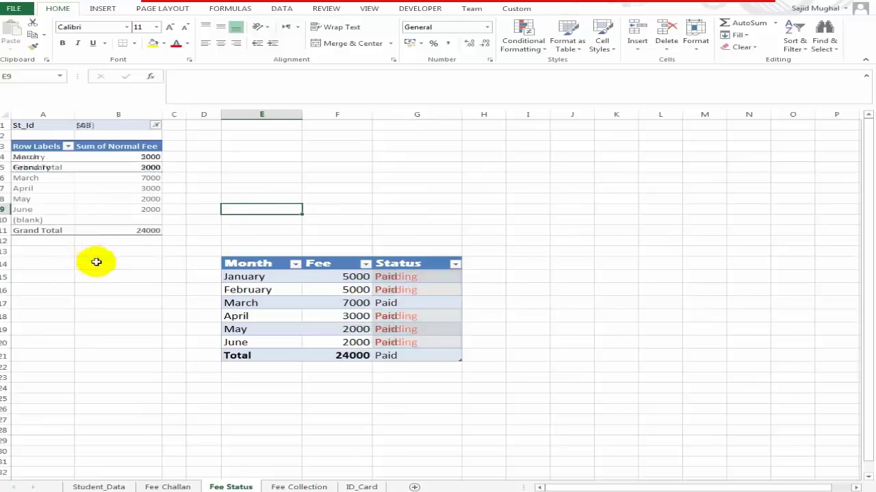
{"action": "left_click", "coordinate": [438, 342]}
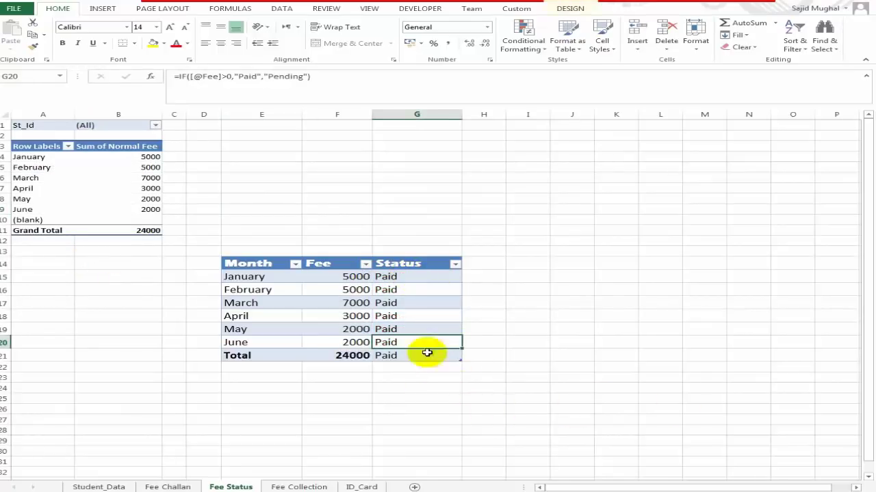
{"action": "left_click", "coordinate": [403, 368]}
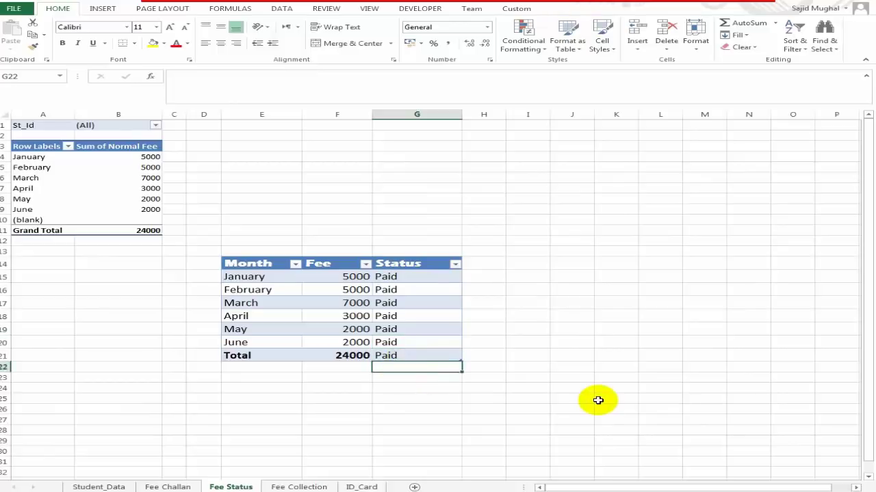
Clear the Status cell in the Total row of the fee table.
{"action": "key", "text": "Up"}
{"action": "key", "text": "Down"}
{"action": "key", "text": "Up"}
{"action": "key", "text": "Delete"}
{"action": "key", "text": "Up"}
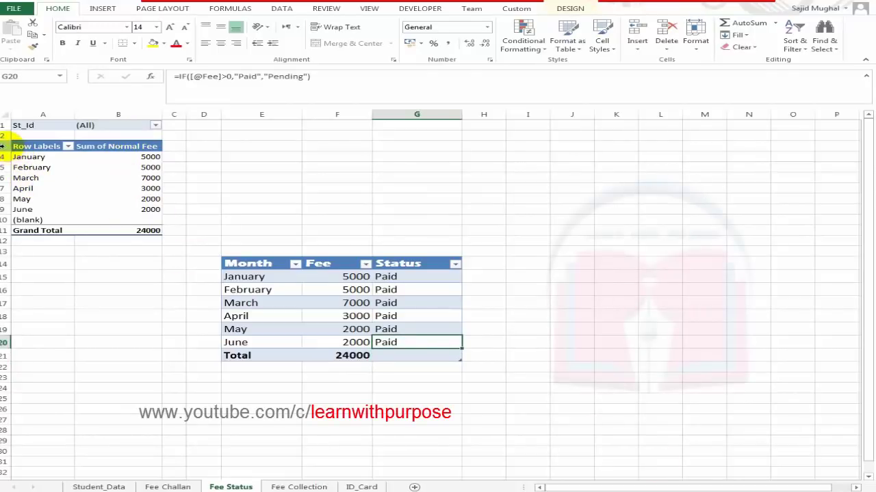
Hide rows 2 to 13 so that only the St_Id filter and the fee table are shown.
{"action": "left_click", "coordinate": [127, 169]}
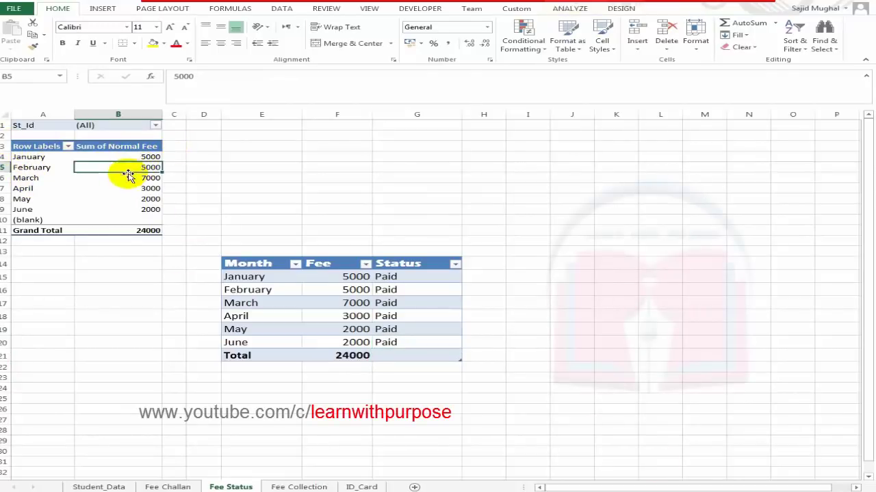
{"action": "left_click_drag", "start_coordinate": [5, 126], "coordinate": [19, 238]}
{"action": "right_click", "coordinate": [2, 157]}
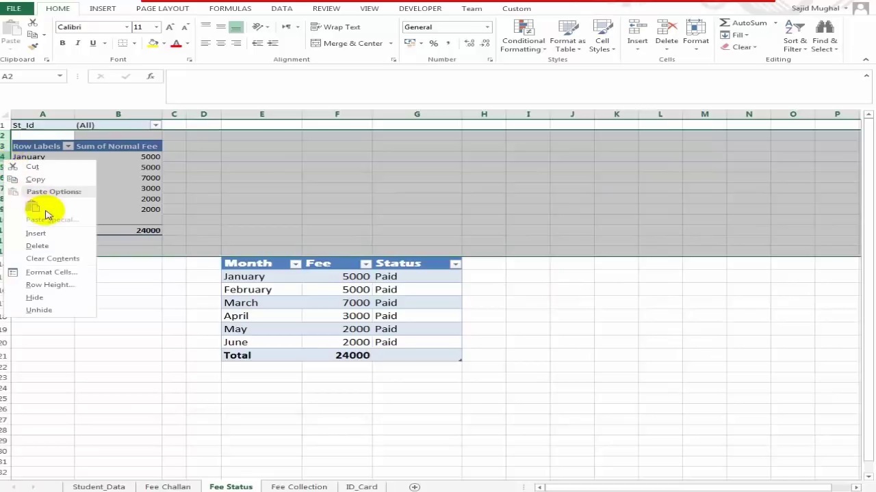
{"action": "left_click", "coordinate": [72, 299]}
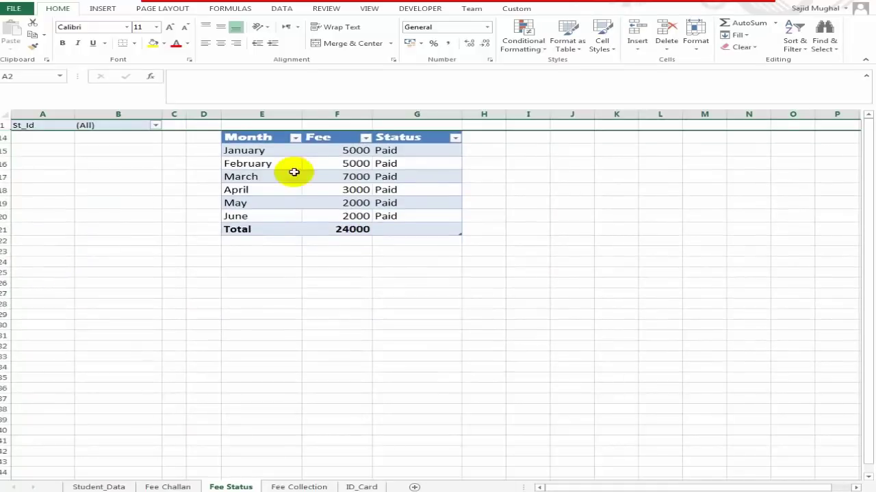
{"action": "left_click", "coordinate": [209, 200]}
{"action": "left_click", "coordinate": [493, 203]}
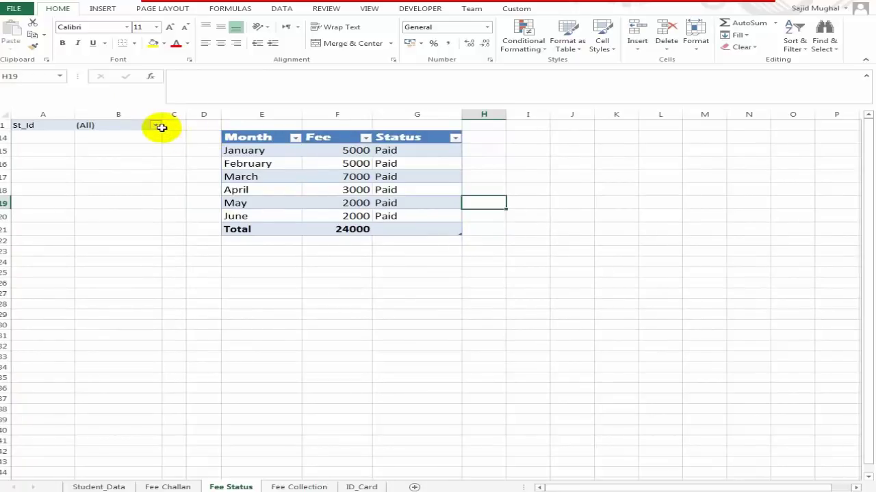
Filter by the first student ID and check the monthly fees and statuses in the table.
{"action": "left_click", "coordinate": [117, 125]}
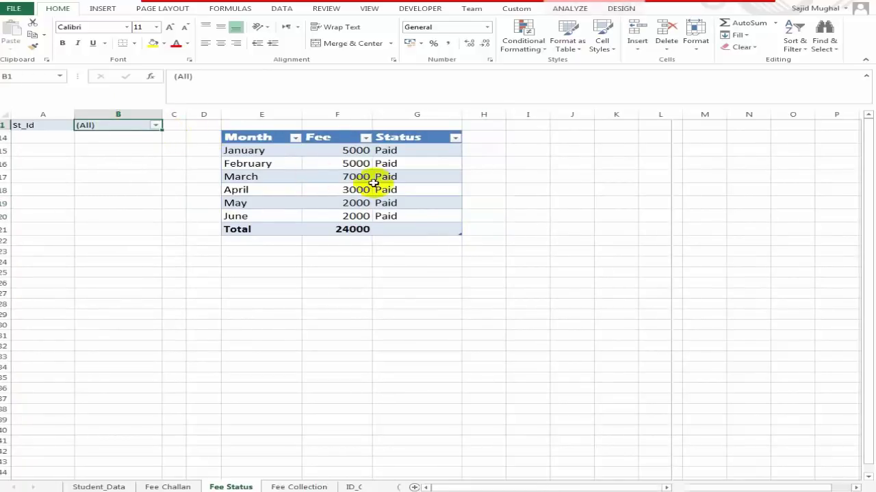
{"action": "left_click", "coordinate": [156, 126]}
{"action": "left_click", "coordinate": [21, 158]}
{"action": "left_click", "coordinate": [73, 257]}
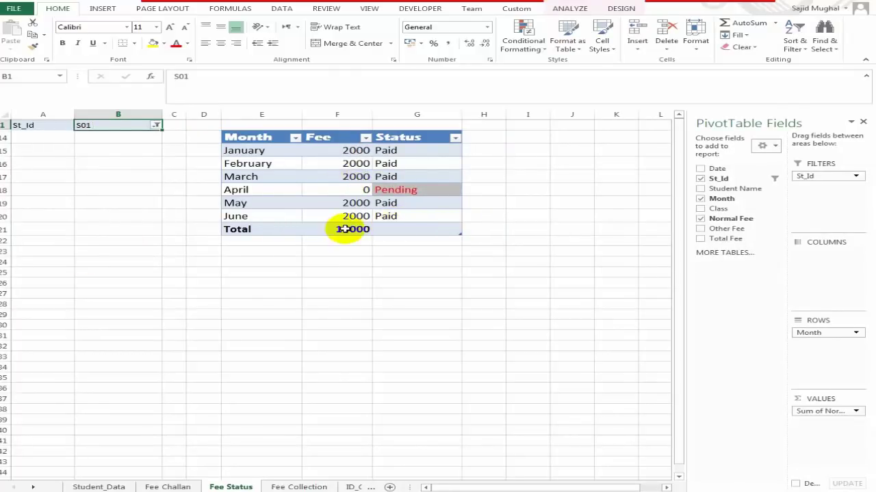
Filter by the third student ID and check the paid and pending months in the Status column.
{"action": "left_click", "coordinate": [156, 125]}
{"action": "left_click", "coordinate": [21, 174]}
{"action": "left_click", "coordinate": [72, 259]}
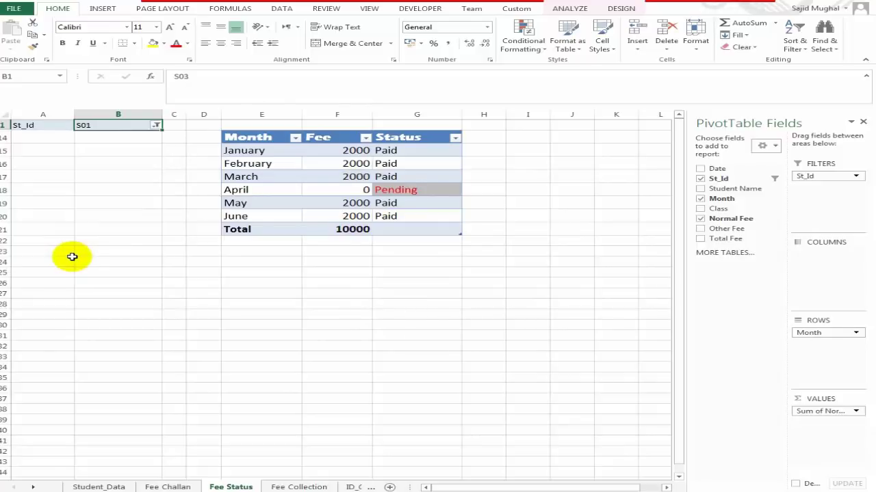
{"action": "left_click", "coordinate": [410, 162]}
{"action": "left_click", "coordinate": [404, 216]}
Reset the St_Id filter to (All) so the table covers every student.
{"action": "left_click", "coordinate": [155, 126]}
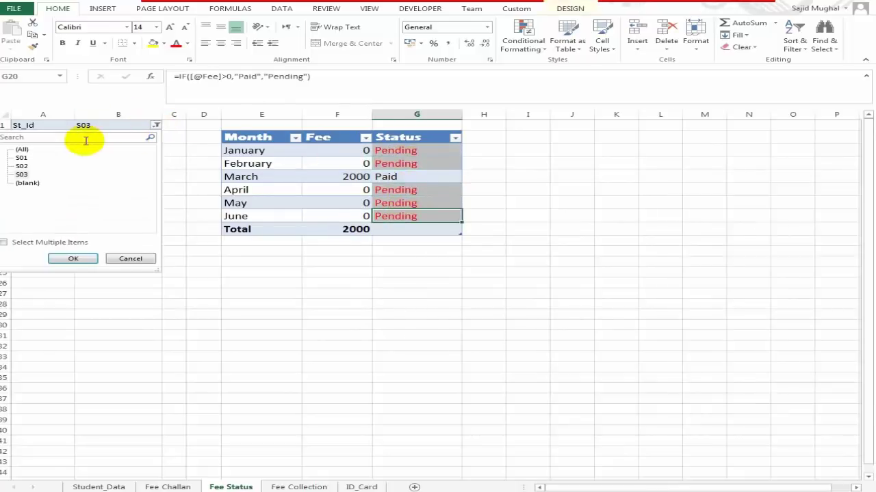
{"action": "left_click", "coordinate": [22, 149]}
{"action": "left_click", "coordinate": [73, 258]}
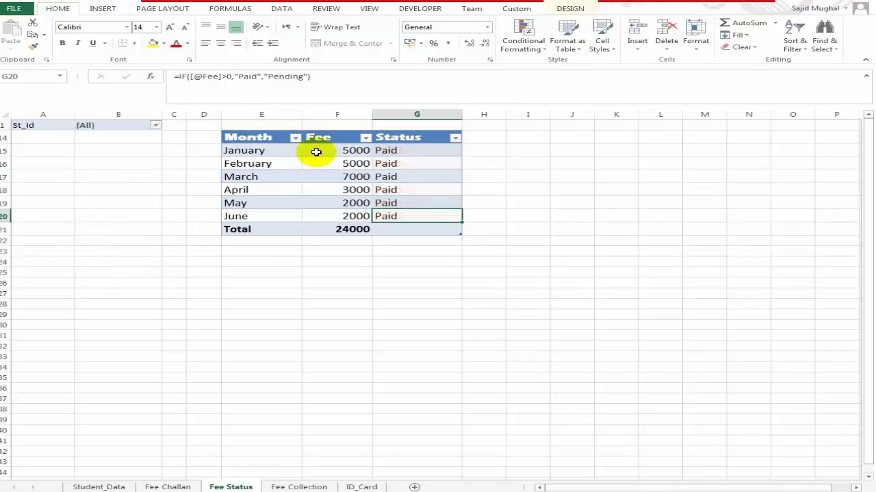
Apply the Accounting number format to the monthly fees and the total in F15:F21.
{"action": "left_click", "coordinate": [369, 230]}
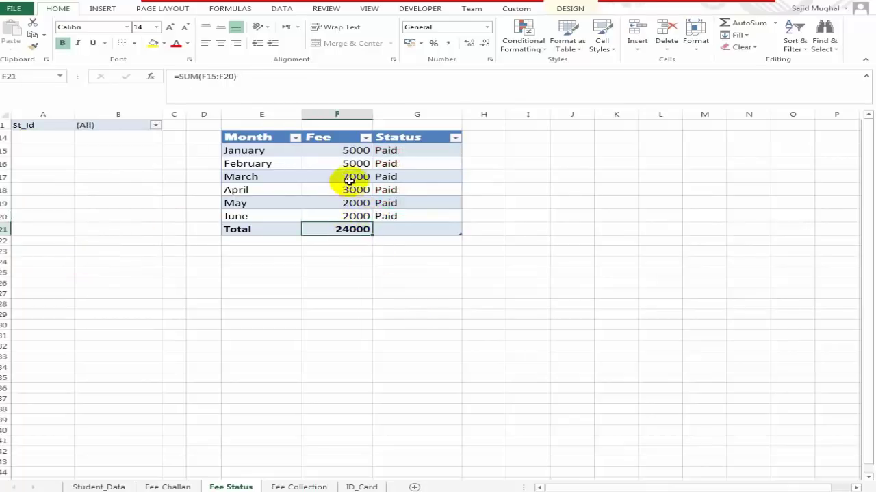
{"action": "left_click_drag", "start_coordinate": [345, 153], "coordinate": [352, 228]}
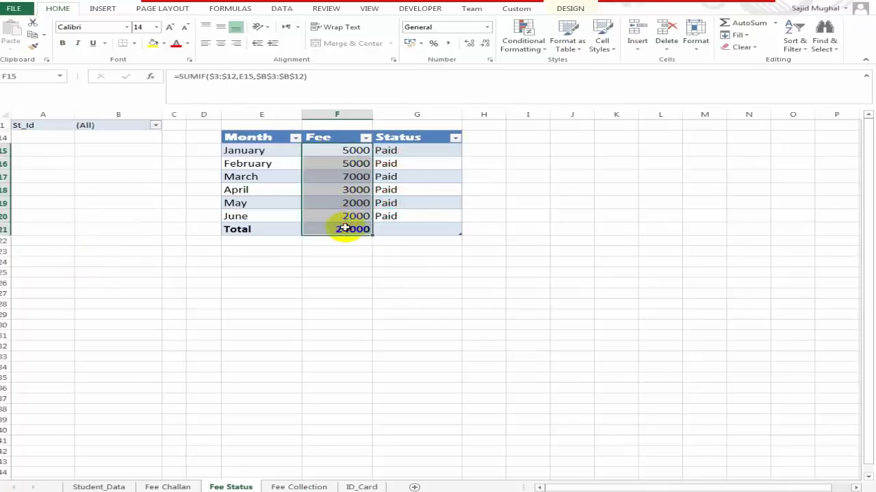
{"action": "left_click", "coordinate": [410, 43]}
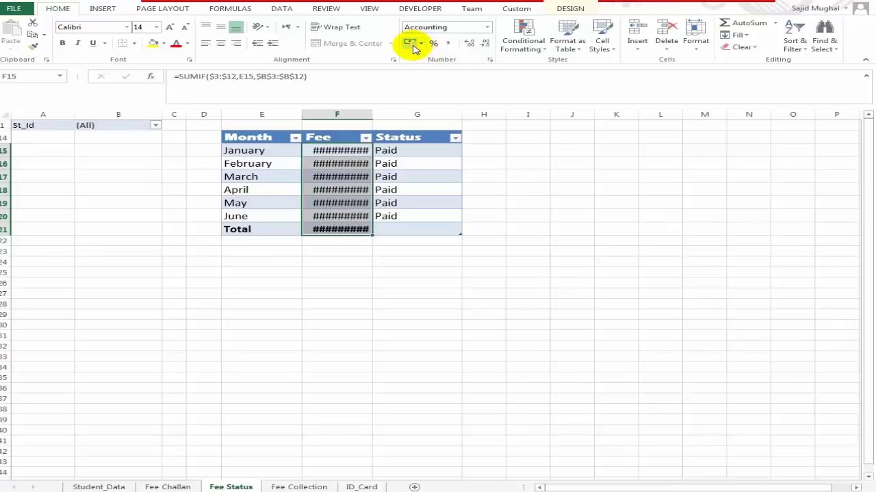
Autofit the width of the Fee column and hide the gridlines on the Fee Status sheet.
{"action": "double_click", "coordinate": [370, 114]}
{"action": "left_click", "coordinate": [513, 242]}
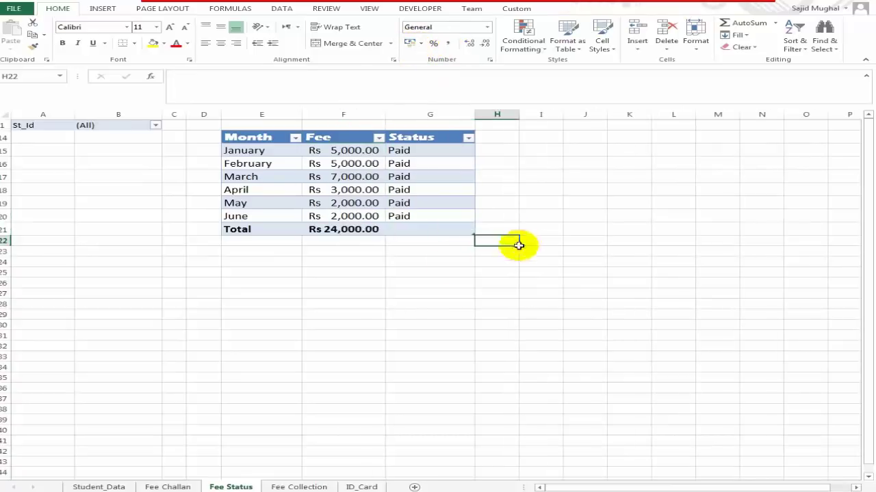
{"action": "left_click", "coordinate": [367, 8]}
{"action": "left_click", "coordinate": [144, 43]}
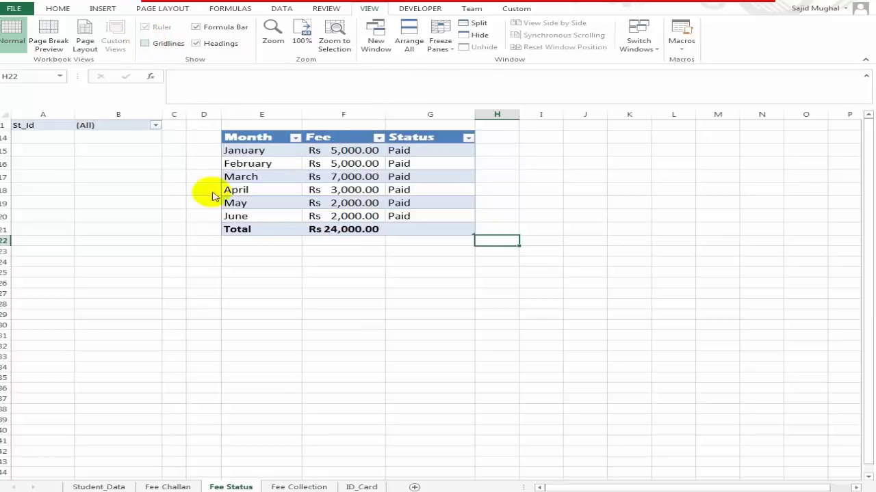
{"action": "left_click", "coordinate": [404, 294]}
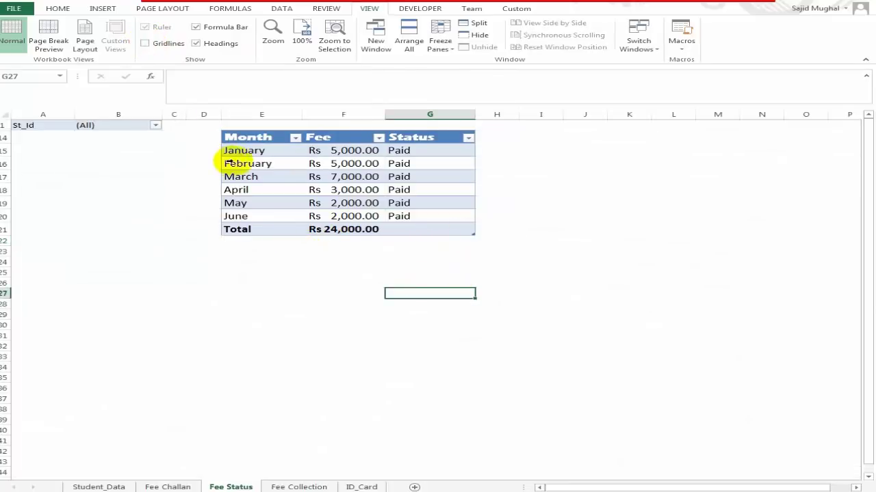
Filter by the first student ID and check the April status in the fee table.
{"action": "left_click", "coordinate": [156, 126]}
{"action": "left_click", "coordinate": [75, 258]}
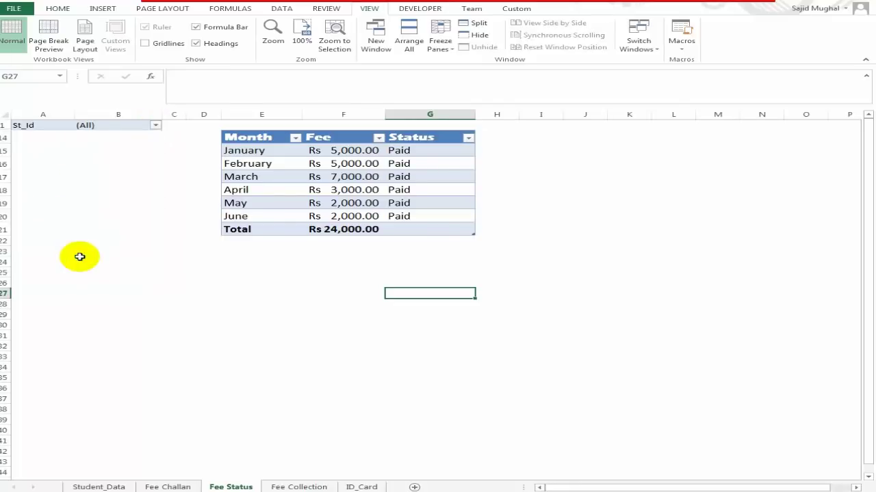
{"action": "left_click", "coordinate": [269, 303]}
{"action": "left_click", "coordinate": [417, 190]}
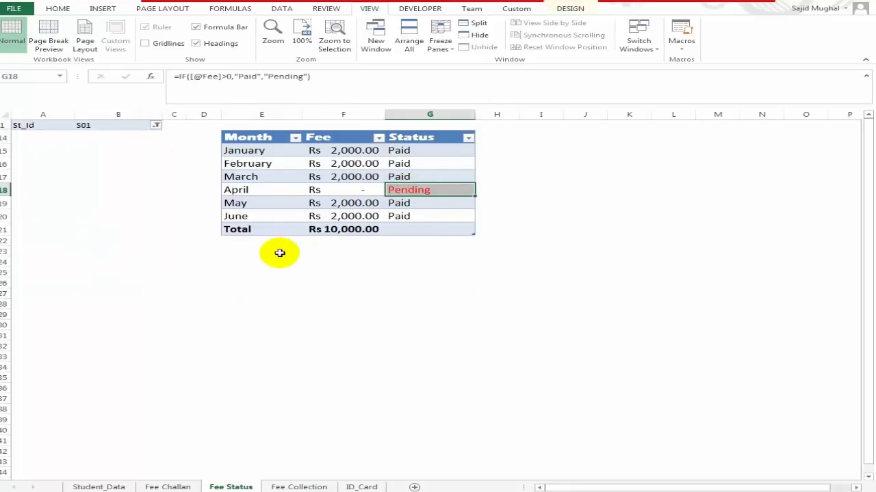
Filter by the third student ID and check which months are marked Paid or Pending.
{"action": "left_click", "coordinate": [156, 125]}
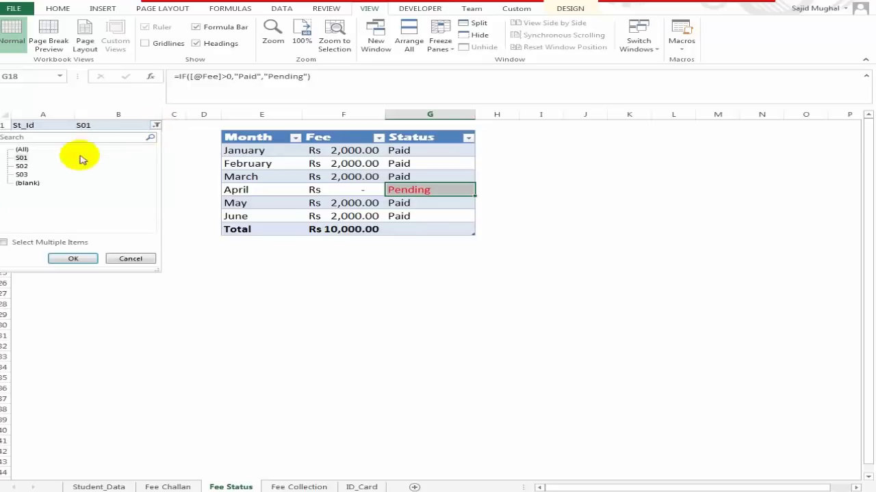
{"action": "left_click", "coordinate": [23, 174]}
{"action": "left_click", "coordinate": [73, 259]}
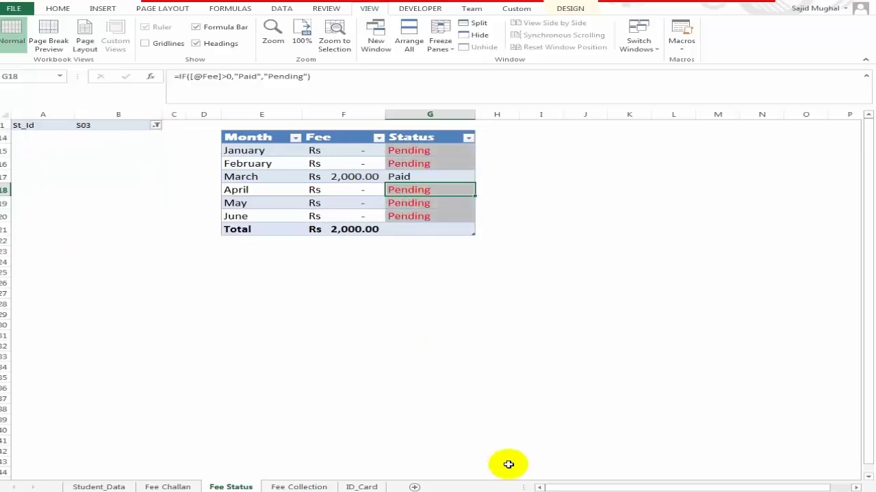
Insert an outer IF before the existing IF in January's Status formula in G15, testing whether B1 equals "(ALL)".
{"action": "key", "text": "Up"}
{"action": "key", "text": "Up"}
{"action": "key", "text": "Up"}
{"action": "key", "text": "Up"}
{"action": "key", "text": "Down"}
{"action": "key", "text": "F2"}
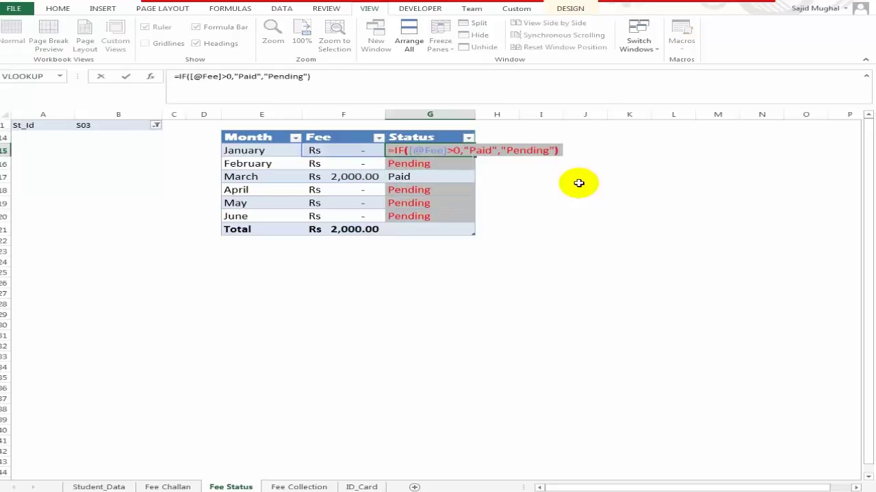
{"action": "key", "text": "Left"}
{"action": "key", "text": "Left"}
{"action": "key", "text": "Left"}
{"action": "key", "text": "Left"}
{"action": "key", "text": "Left"}
{"action": "key", "text": "Left"}
{"action": "key", "text": "Left"}
{"action": "key", "text": "Left"}
{"action": "key", "text": "Left"}
{"action": "key", "text": "Left"}
{"action": "key", "text": "Left"}
{"action": "key", "text": "Left"}
{"action": "key", "text": "Left"}
{"action": "key", "text": "Left"}
{"action": "key", "text": "Left"}
{"action": "key", "text": "Left"}
{"action": "key", "text": "Left"}
{"action": "key", "text": "Left"}
{"action": "key", "text": "Left"}
{"action": "key", "text": "Left"}
{"action": "type", "text": "if"}
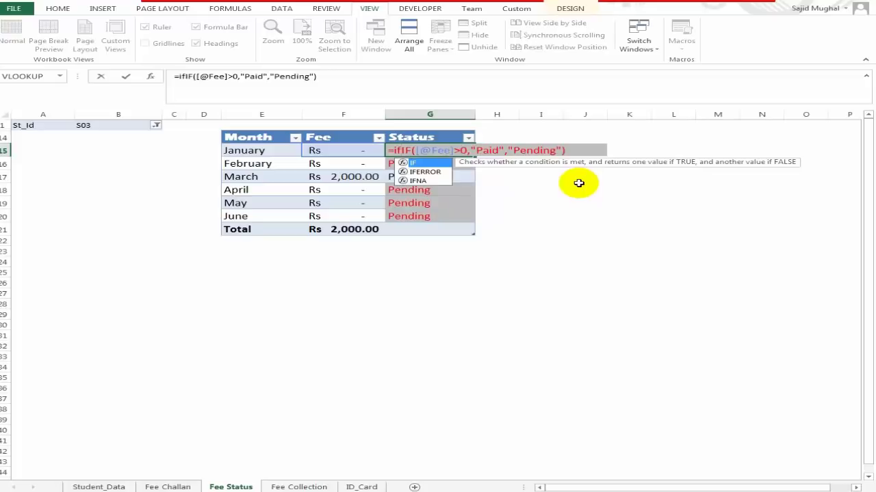
{"action": "key", "text": "Tab"}
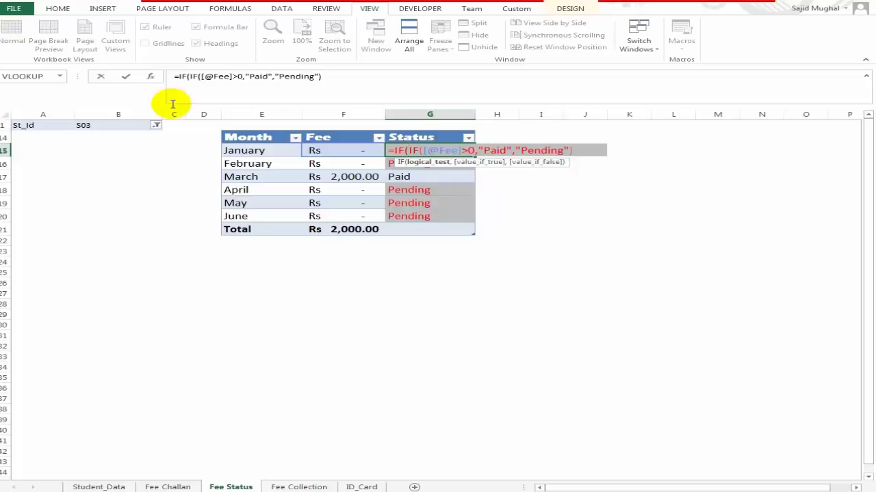
{"action": "left_click", "coordinate": [135, 125]}
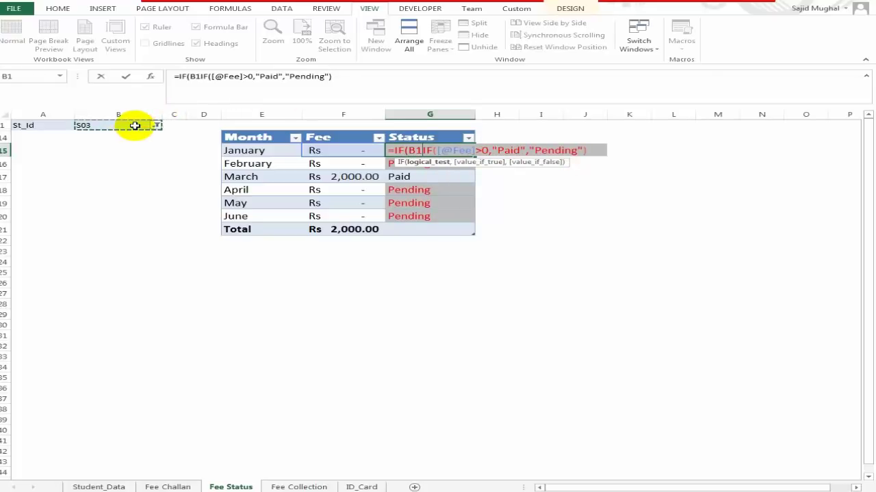
{"action": "type", "text": "="}
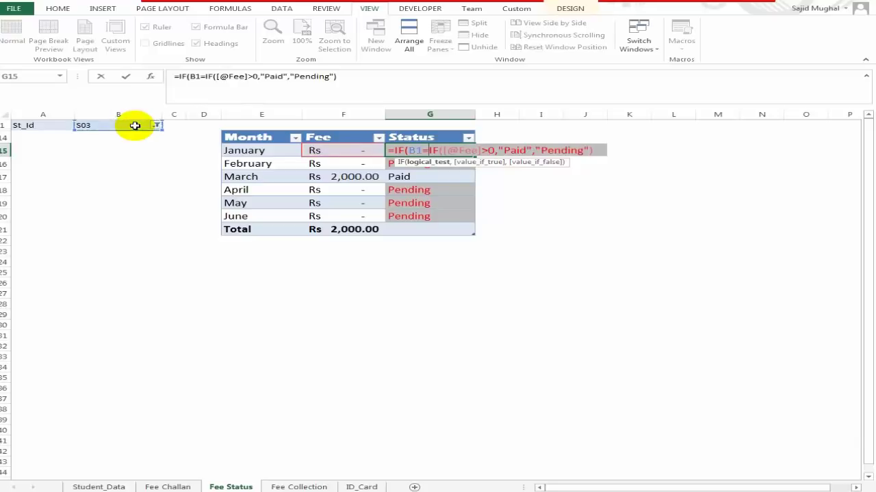
{"action": "type", "text": "\""}
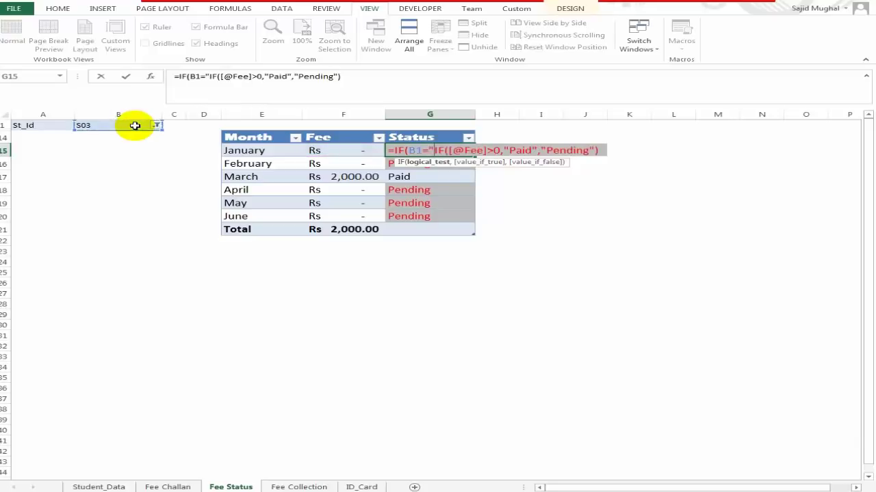
{"action": "type", "text": "(A"}
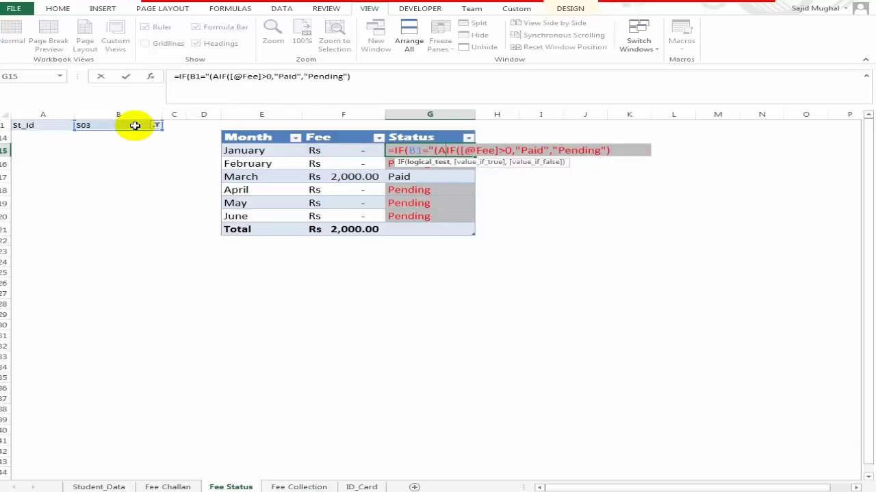
{"action": "type", "text": "LL"}
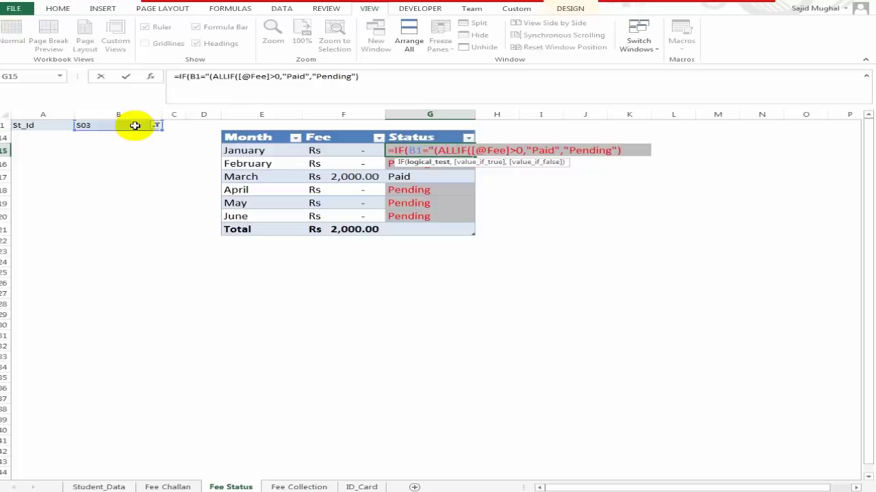
{"action": "type", "text": ")"}
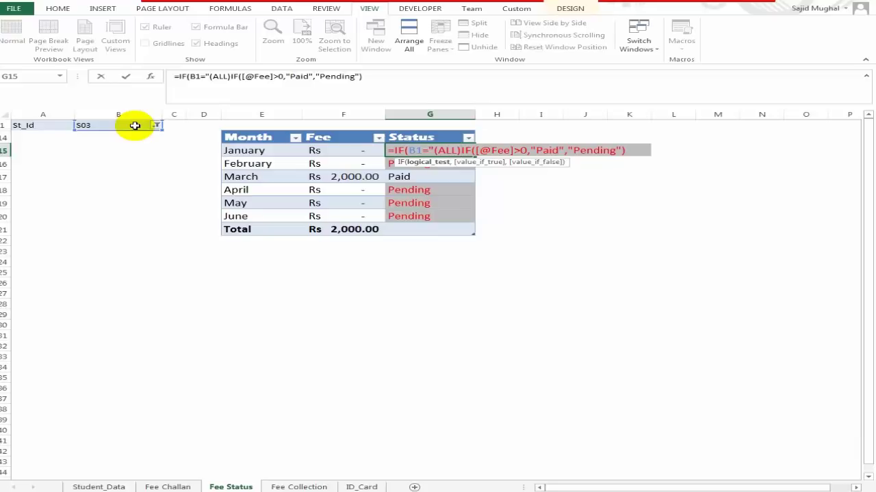
{"action": "type", "text": "\","}
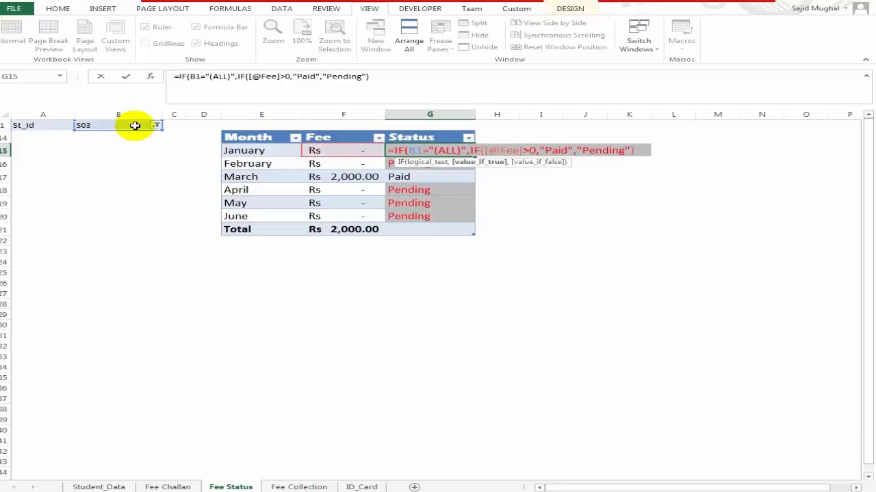
Give the outer IF the true value "Total Collections " and leave the existing Paid/Pending IF as its false value.
{"action": "type", "text": "\"Total "}
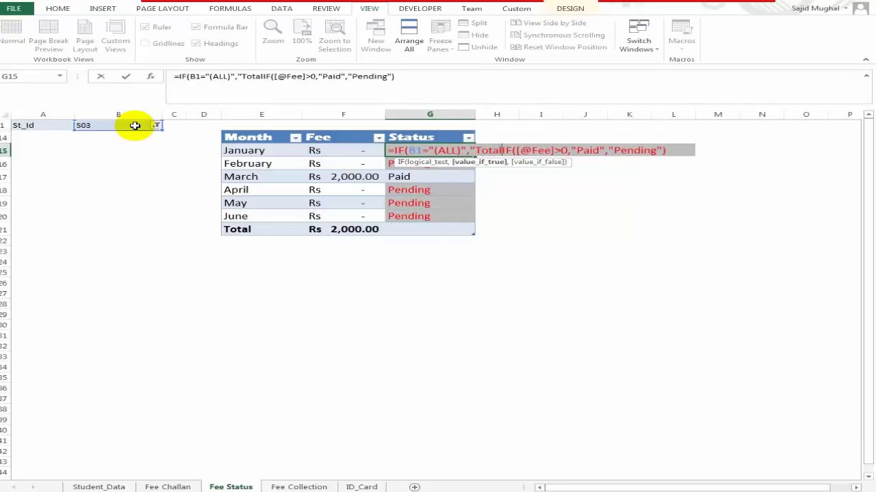
{"action": "type", "text": "Collections"}
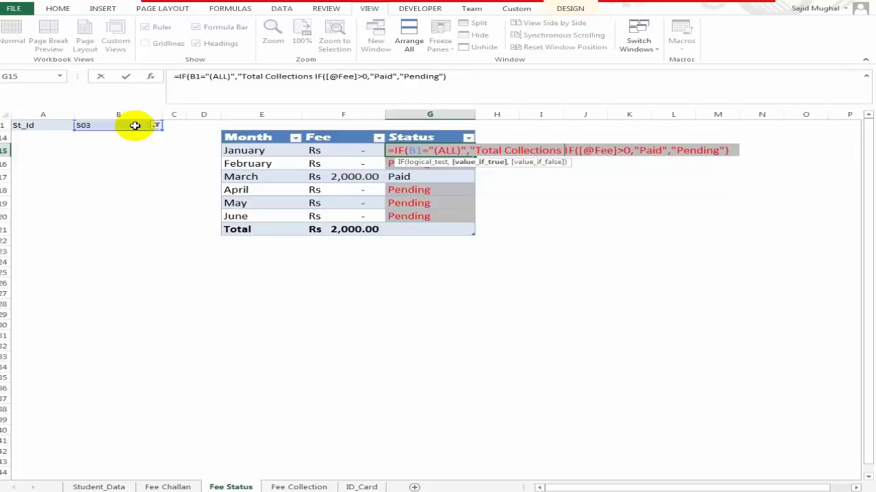
{"action": "key", "text": "BackSpace"}
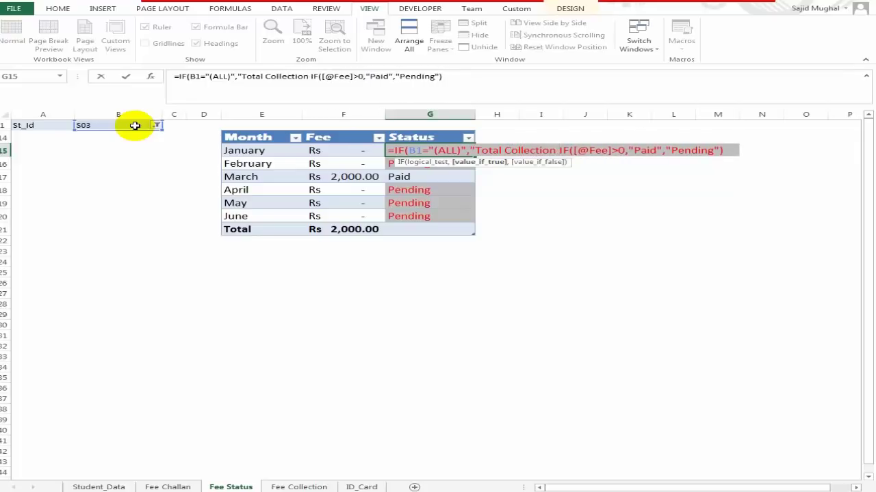
{"action": "key", "text": "BackSpace"}
{"action": "type", "text": "s \""}
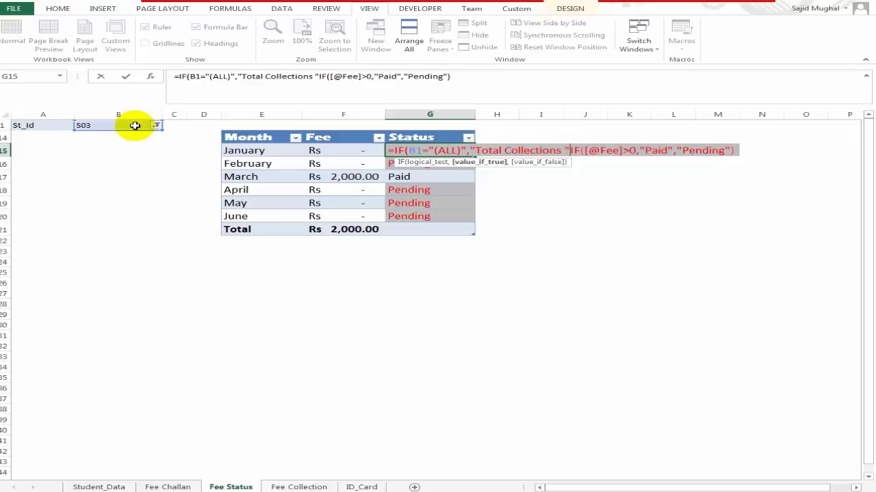
{"action": "type", "text": ","}
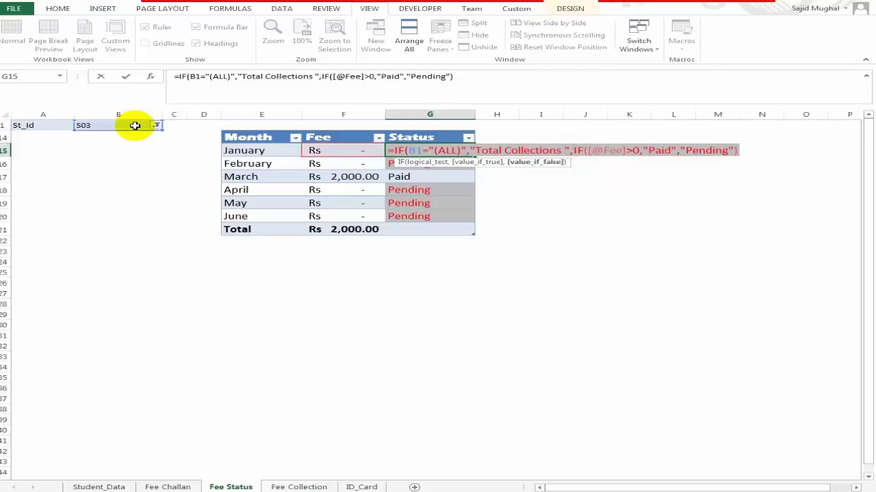
Try to commit the nested formula in G15, adding a final argument of 0 after the inner IF.
{"action": "key", "text": "Return"}
{"action": "key", "text": "Return"}
{"action": "key", "text": "Left"}
{"action": "key", "text": "Left"}
{"action": "key", "text": "Left"}
{"action": "key", "text": "Left"}
{"action": "key", "text": "Left"}
{"action": "key", "text": "Left"}
{"action": "key", "text": "Left"}
{"action": "key", "text": "Left"}
{"action": "key", "text": "Left"}
{"action": "key", "text": "Left"}
{"action": "key", "text": "Left"}
{"action": "key", "text": "Left"}
{"action": "key", "text": "Left"}
{"action": "key", "text": "Left"}
{"action": "key", "text": "Left"}
{"action": "key", "text": "Left"}
{"action": "key", "text": "Left"}
{"action": "key", "text": "Left"}
{"action": "key", "text": "Left"}
{"action": "key", "text": "Left"}
{"action": "key", "text": "Left"}
{"action": "key", "text": "Left"}
{"action": "key", "text": "Right"}
{"action": "key", "text": "Right"}
{"action": "key", "text": "Right"}
{"action": "key", "text": "Right"}
{"action": "key", "text": "Right"}
{"action": "key", "text": "Right"}
{"action": "key", "text": "Right"}
{"action": "key", "text": "Right"}
{"action": "key", "text": "Right"}
{"action": "key", "text": "Right"}
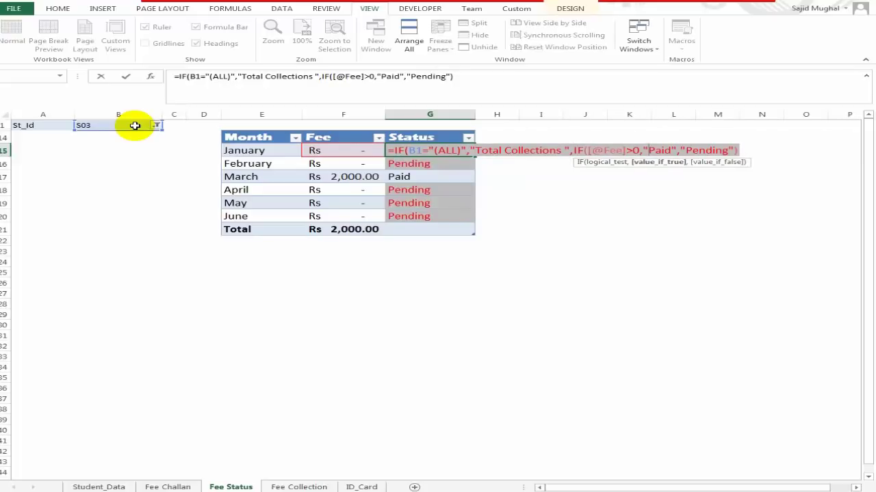
{"action": "key", "text": "Right"}
{"action": "key", "text": "Right"}
{"action": "key", "text": "Right"}
{"action": "key", "text": "Right"}
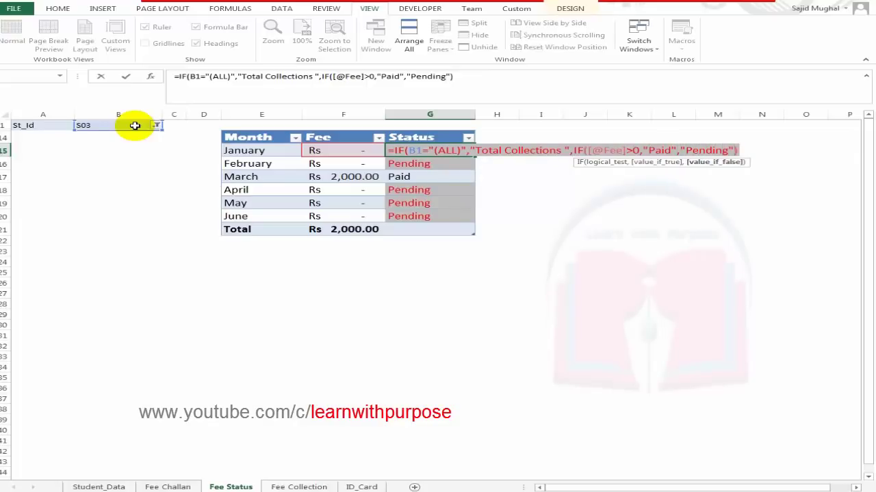
{"action": "key", "text": "Right"}
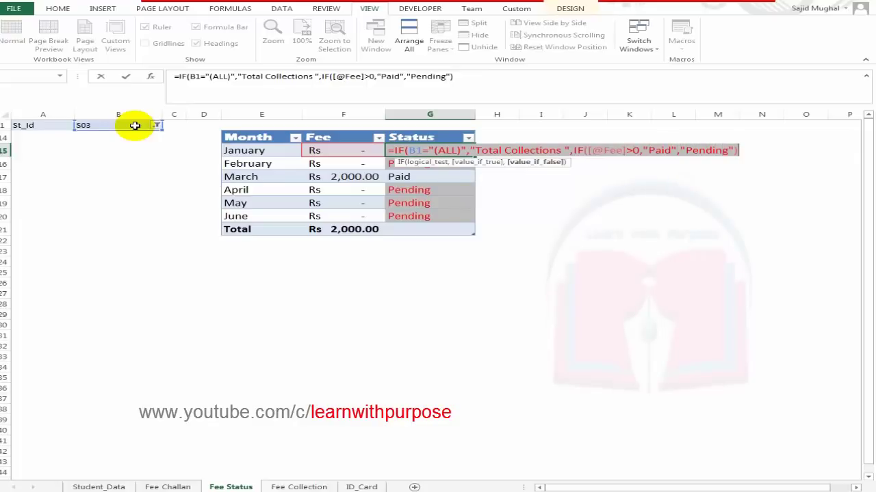
{"action": "type", "text": ","}
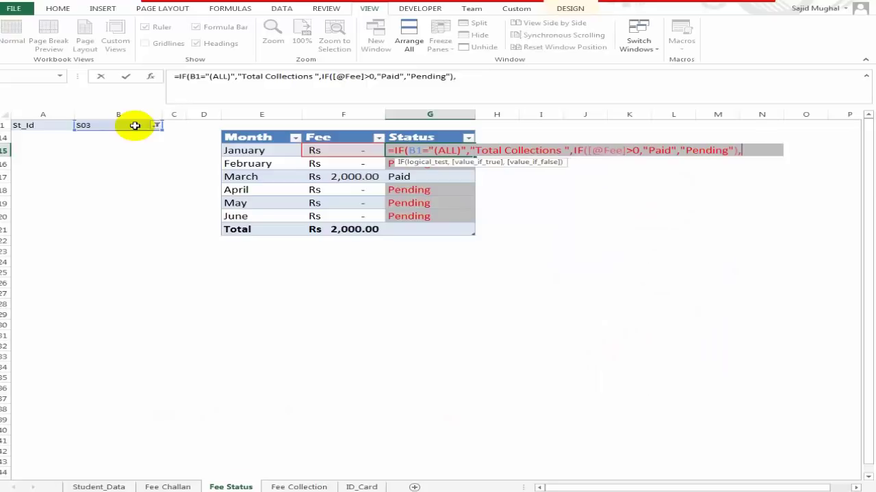
{"action": "type", "text": "0"}
{"action": "key", "text": "Return"}
{"action": "key", "text": "Return"}
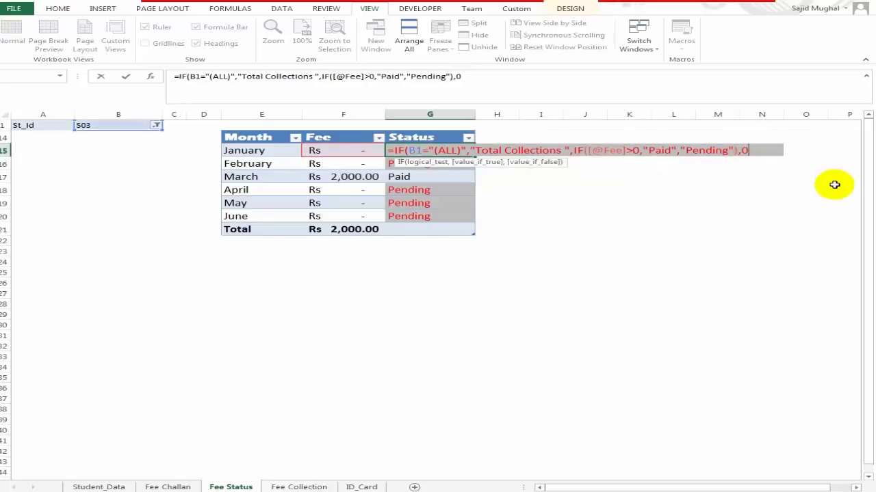
Remove the trailing 0 argument, enclose the inner IF in parentheses, and close and commit the formula in G15.
{"action": "key", "text": "Left"}
{"action": "key", "text": "Left"}
{"action": "key", "text": "Left"}
{"action": "key", "text": "Left"}
{"action": "key", "text": "Left"}
{"action": "key", "text": "Left"}
{"action": "key", "text": "Left"}
{"action": "key", "text": "Left"}
{"action": "key", "text": "Left"}
{"action": "key", "text": "Left"}
{"action": "key", "text": "Left"}
{"action": "key", "text": "Left"}
{"action": "key", "text": "Left"}
{"action": "key", "text": "Left"}
{"action": "key", "text": "Left"}
{"action": "key", "text": "Left"}
{"action": "key", "text": "Left"}
{"action": "key", "text": "Left"}
{"action": "key", "text": "Left"}
{"action": "key", "text": "Left"}
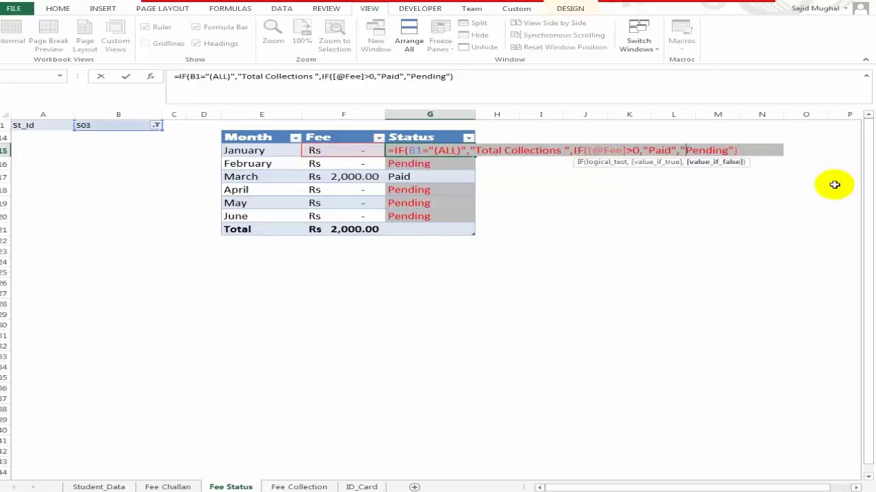
{"action": "key", "text": "Left"}
{"action": "key", "text": "Left"}
{"action": "key", "text": "Left"}
{"action": "key", "text": "Left"}
{"action": "key", "text": "Left"}
{"action": "type", "text": "("}
{"action": "key", "text": "Right"}
{"action": "key", "text": "Right"}
{"action": "key", "text": "Right"}
{"action": "key", "text": "Right"}
{"action": "key", "text": "Right"}
{"action": "key", "text": "Right"}
{"action": "key", "text": "Right"}
{"action": "key", "text": "Right"}
{"action": "key", "text": "Right"}
{"action": "key", "text": "Right"}
{"action": "key", "text": "Right"}
{"action": "key", "text": "Right"}
{"action": "key", "text": "Right"}
{"action": "key", "text": "Right"}
{"action": "key", "text": "Right"}
{"action": "key", "text": "Right"}
{"action": "key", "text": "Right"}
{"action": "key", "text": "Right"}
{"action": "key", "text": "Right"}
{"action": "key", "text": "Right"}
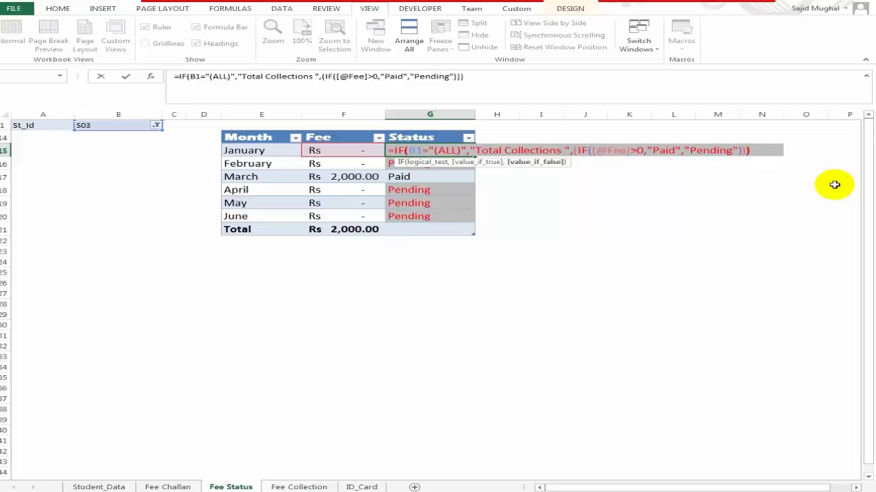
{"action": "key", "text": "ctrl+Return"}
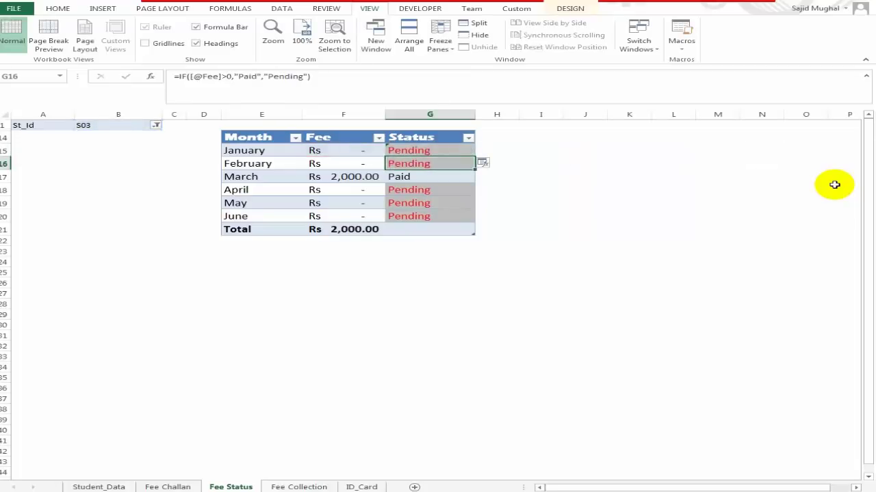
Fill the nested IF formula from January's Status cell down through June in G15:G20.
{"action": "key", "text": "shift+Down"}
{"action": "key", "text": "shift+Down"}
{"action": "key", "text": "shift+Down"}
{"action": "key", "text": "shift+Down"}
{"action": "key", "text": "shift+Down"}
{"action": "key", "text": "shift+Down"}
{"action": "key", "text": "shift+Up"}
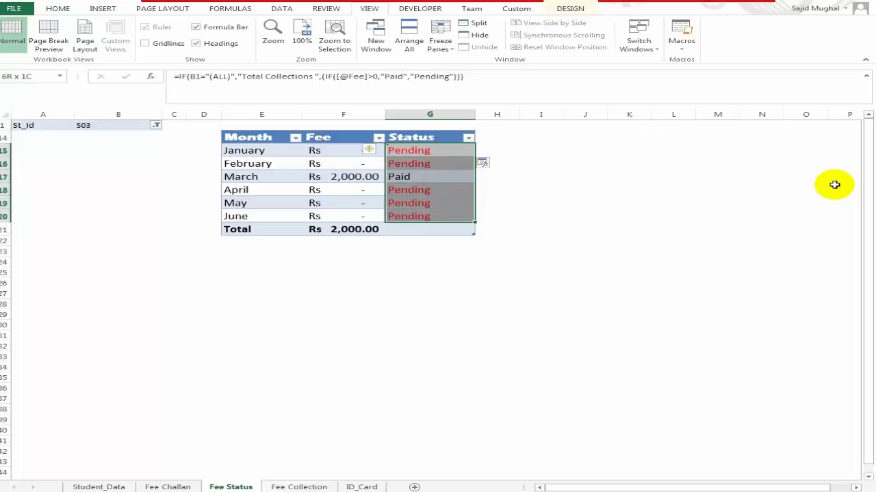
{"action": "key", "text": "Down"}
{"action": "key", "text": "Up"}
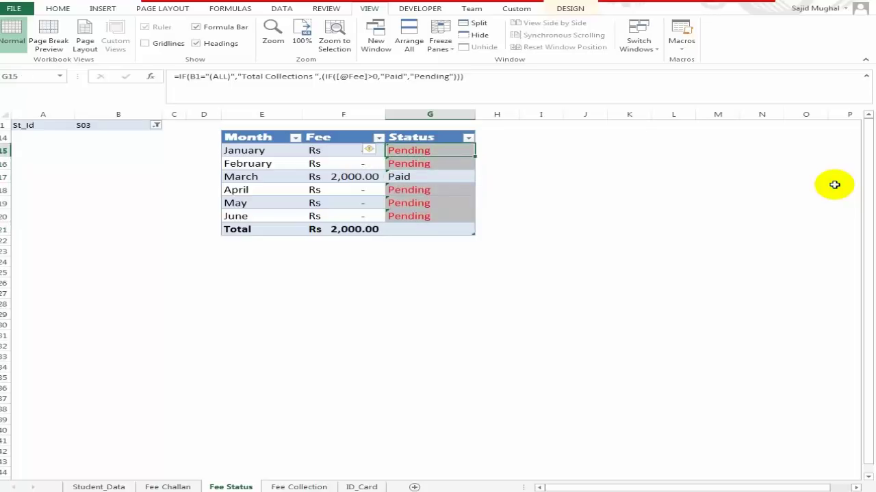
Reset the St_Id filter to (All) to test the new Status formulas.
{"action": "scroll", "coordinate": [145, 115], "scroll_direction": "down", "scroll_amount": 1}
{"action": "scroll", "coordinate": [206, 178], "scroll_direction": "up", "scroll_amount": 1}
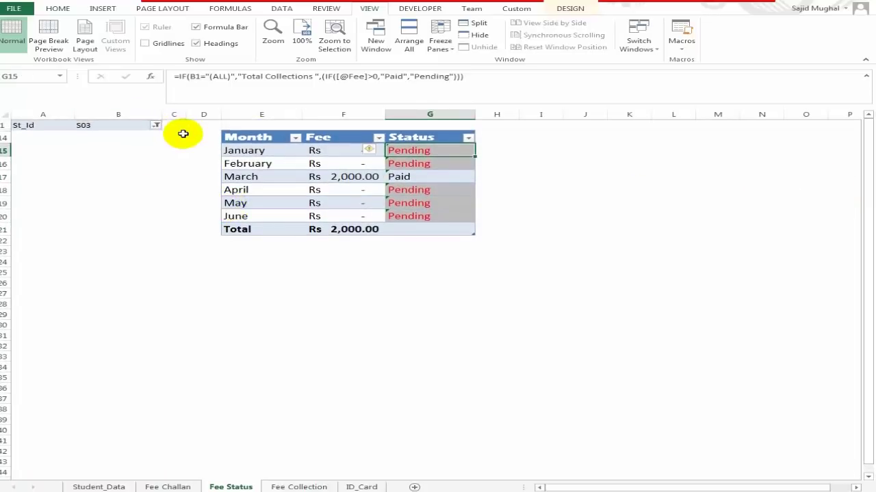
{"action": "left_click", "coordinate": [156, 126]}
{"action": "left_click", "coordinate": [20, 149]}
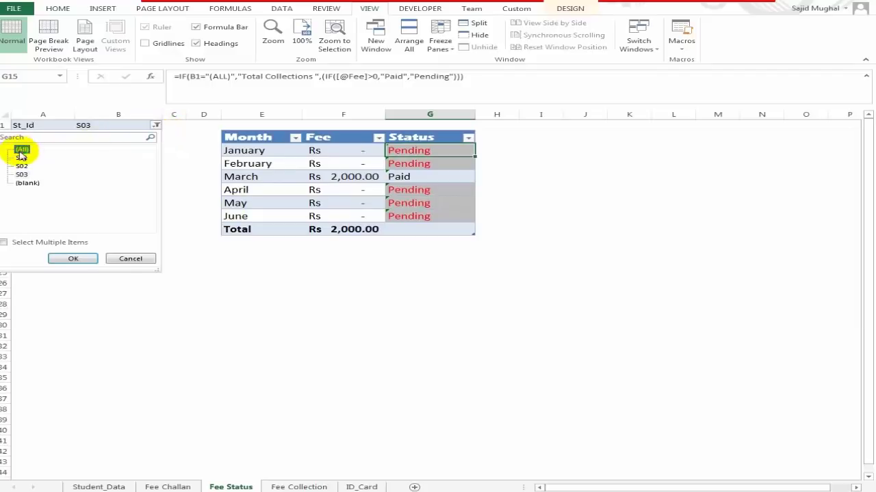
{"action": "left_click", "coordinate": [71, 258]}
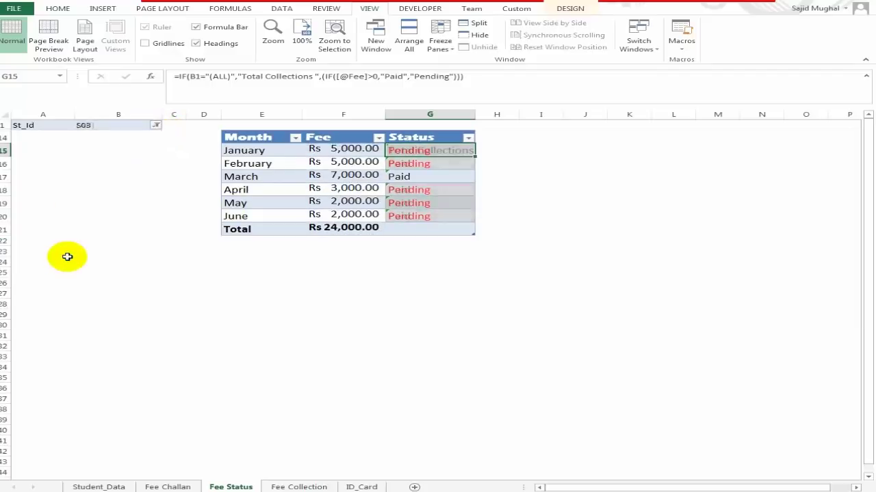
Inspect the St_Id cell reference in the Status formulas of January (G15) and February (G16).
{"action": "left_click", "coordinate": [427, 190]}
{"action": "left_click", "coordinate": [448, 148]}
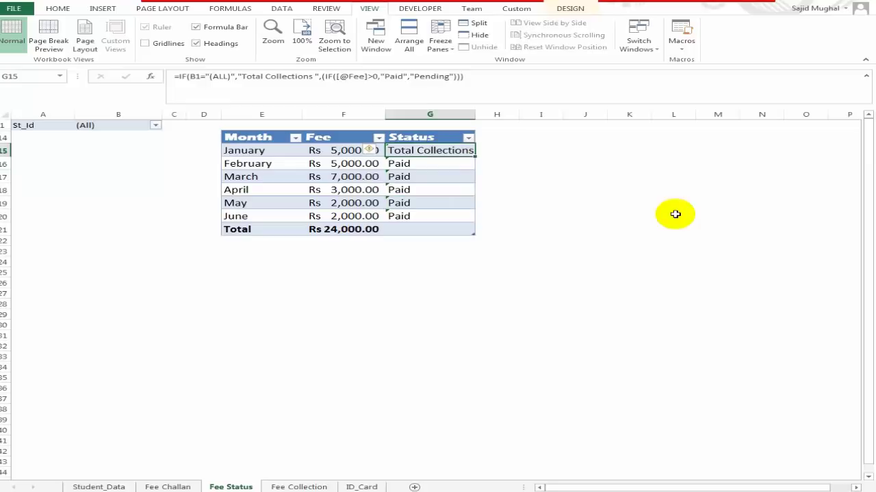
{"action": "key", "text": "F2"}
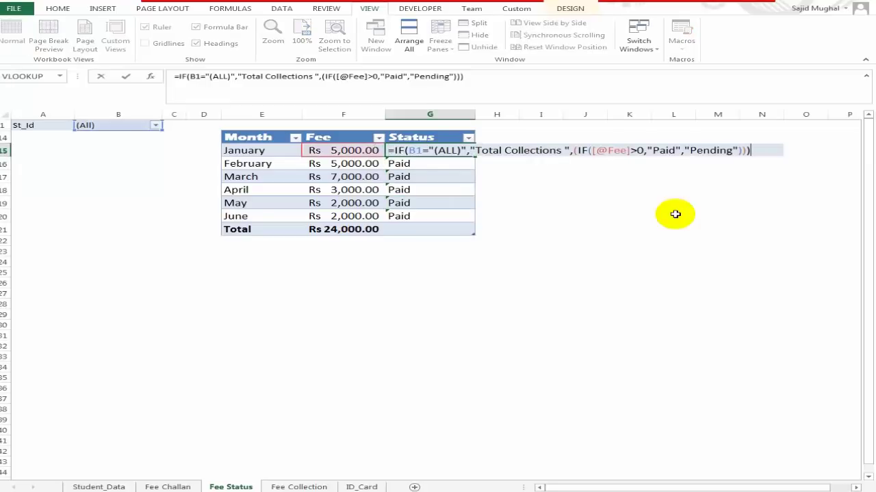
{"action": "key", "text": "Return"}
{"action": "key", "text": "F2"}
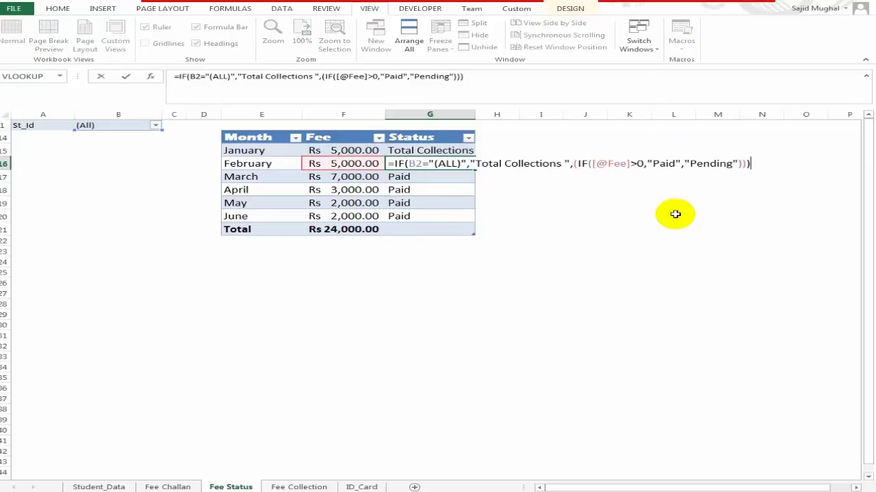
{"action": "key", "text": "Escape"}
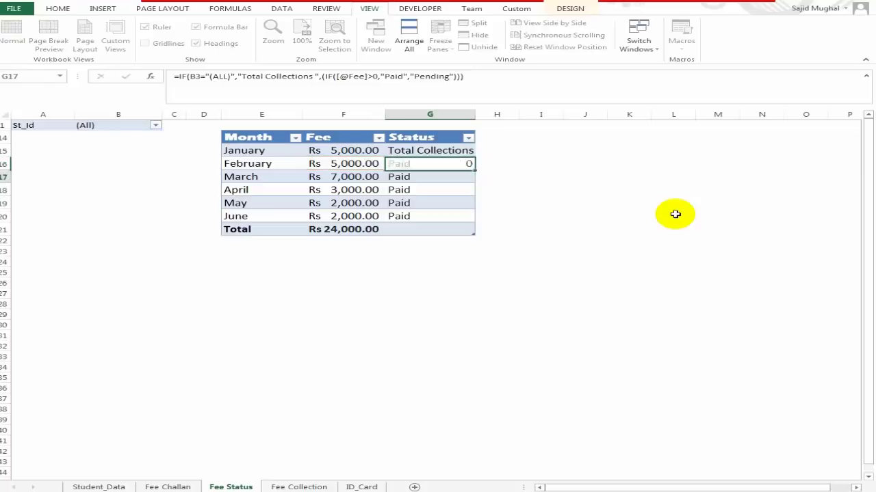
Make the B1 reference absolute as $B$1 in January's Status formula in G15 and commit it.
{"action": "key", "text": "Up"}
{"action": "key", "text": "F2"}
{"action": "key", "text": "Left"}
{"action": "key", "text": "Left"}
{"action": "key", "text": "Left"}
{"action": "key", "text": "Left"}
{"action": "key", "text": "Left"}
{"action": "key", "text": "Left"}
{"action": "key", "text": "Left"}
{"action": "key", "text": "Left"}
{"action": "key", "text": "Left"}
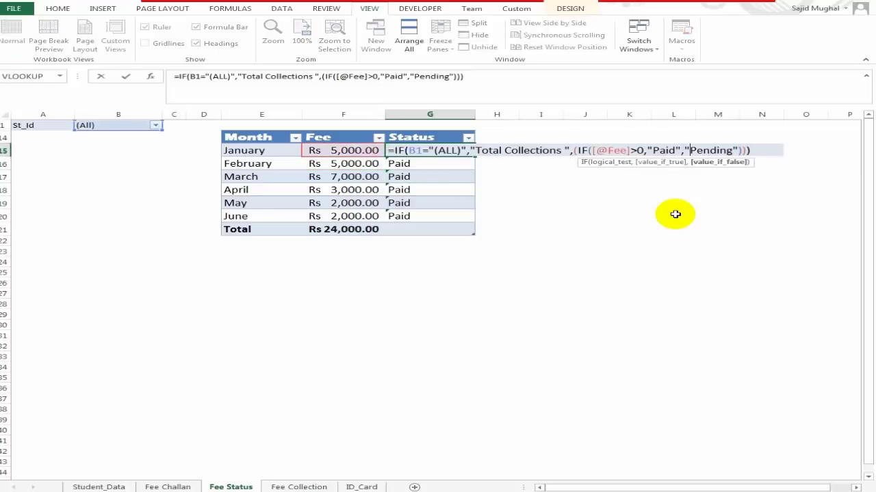
{"action": "key", "text": "Left"}
{"action": "key", "text": "Left"}
{"action": "key", "text": "Left"}
{"action": "key", "text": "Left"}
{"action": "key", "text": "Left"}
{"action": "key", "text": "Left"}
{"action": "key", "text": "Left"}
{"action": "key", "text": "Left"}
{"action": "key", "text": "Left"}
{"action": "key", "text": "Left"}
{"action": "key", "text": "Left"}
{"action": "key", "text": "Left"}
{"action": "key", "text": "Left"}
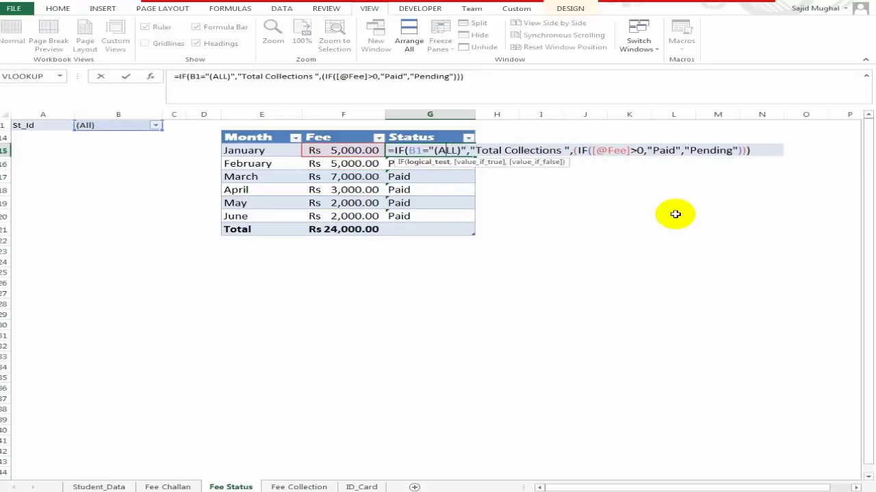
{"action": "key", "text": "F4"}
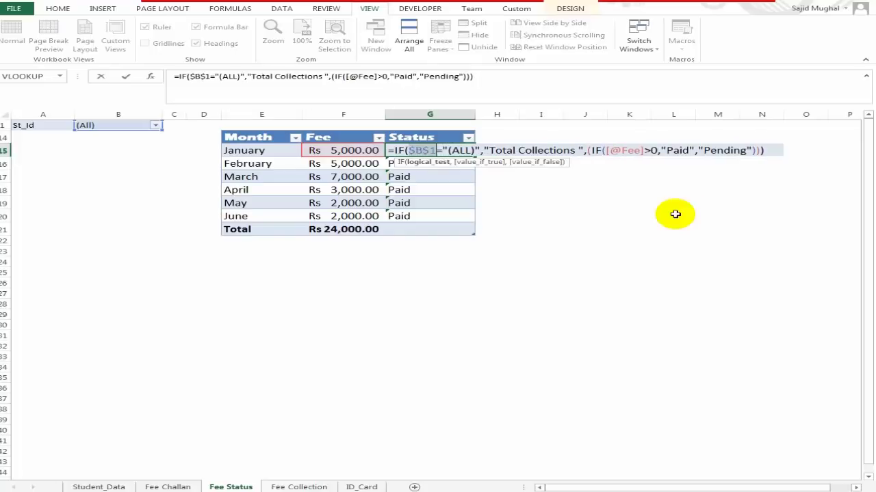
{"action": "key", "text": "ctrl+Return"}
Fill January's corrected Status formula down through June in G15:G20 and widen the Status column slightly.
{"action": "key", "text": "shift+Down"}
{"action": "key", "text": "shift+Down"}
{"action": "key", "text": "shift+Down"}
{"action": "key", "text": "shift+Down"}
{"action": "key", "text": "shift+Down"}
{"action": "key", "text": "shift+Down"}
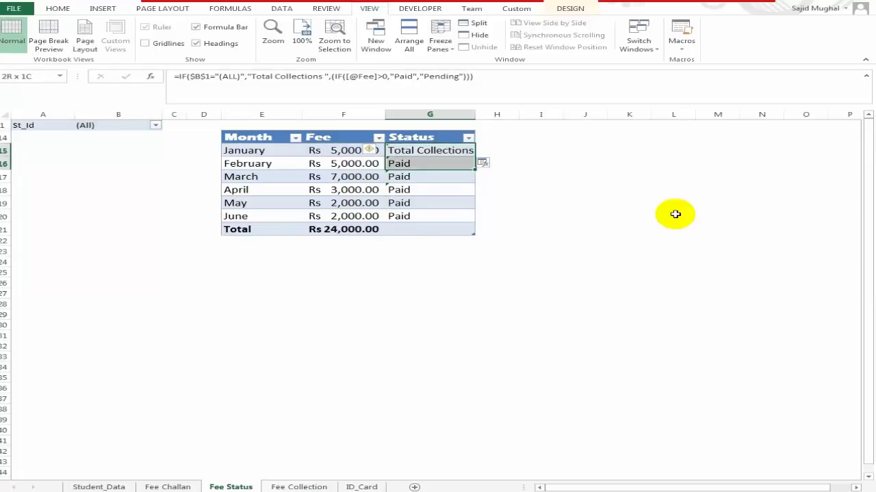
{"action": "key", "text": "shift+Up"}
{"action": "key", "text": "ctrl+d"}
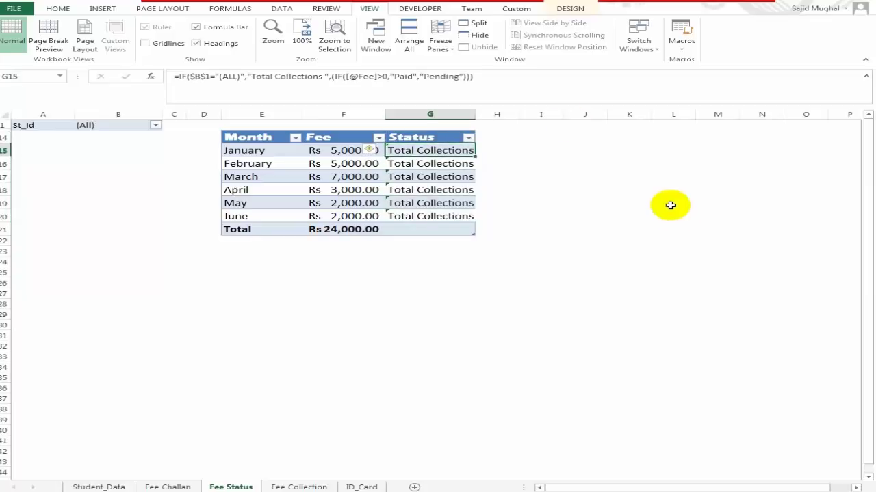
{"action": "left_click_drag", "start_coordinate": [476, 115], "coordinate": [494, 114]}
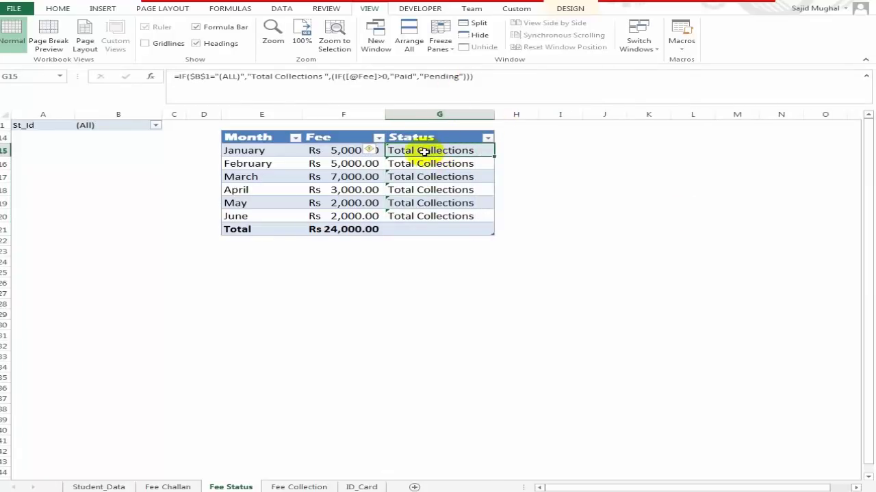
Filter St_Id to S01 to check that student's monthly fees and Status, including April's fee.
{"action": "left_click", "coordinate": [110, 126]}
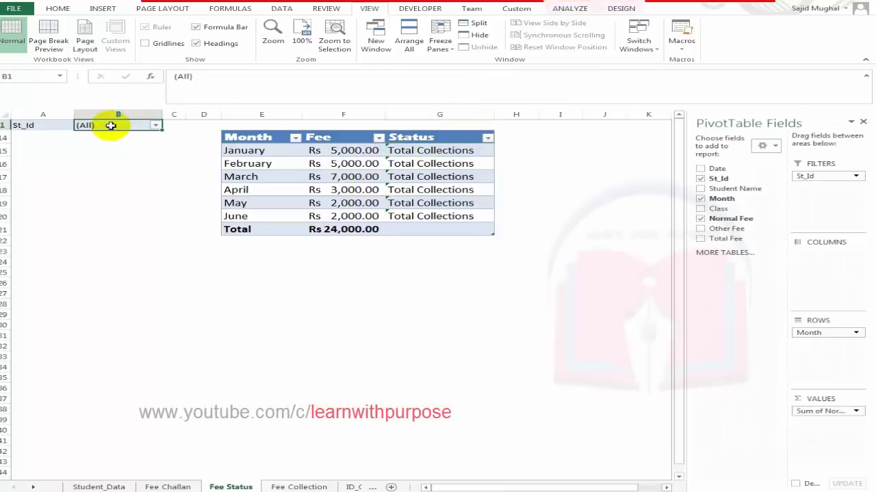
{"action": "left_click", "coordinate": [265, 150]}
{"action": "left_click", "coordinate": [272, 166]}
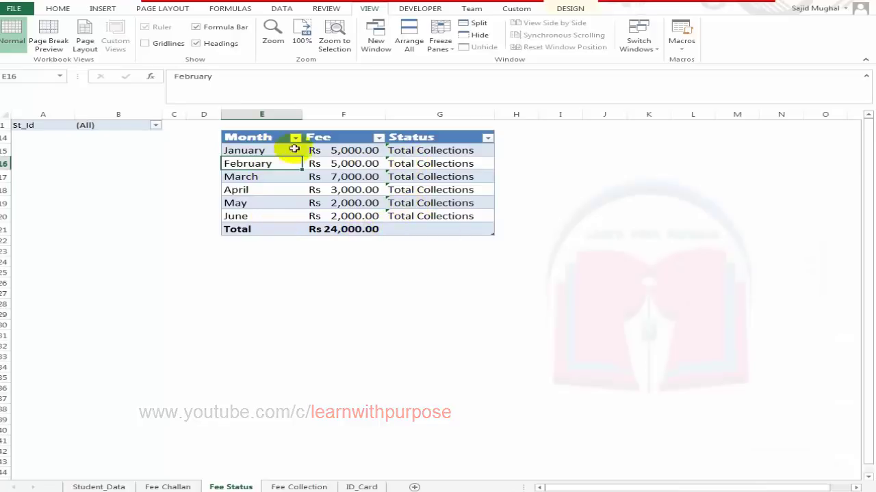
{"action": "left_click", "coordinate": [156, 125]}
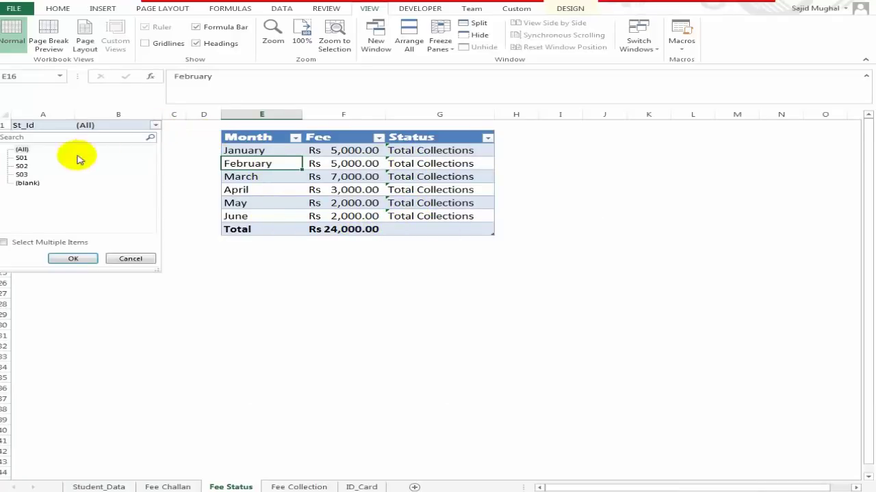
{"action": "left_click", "coordinate": [74, 258]}
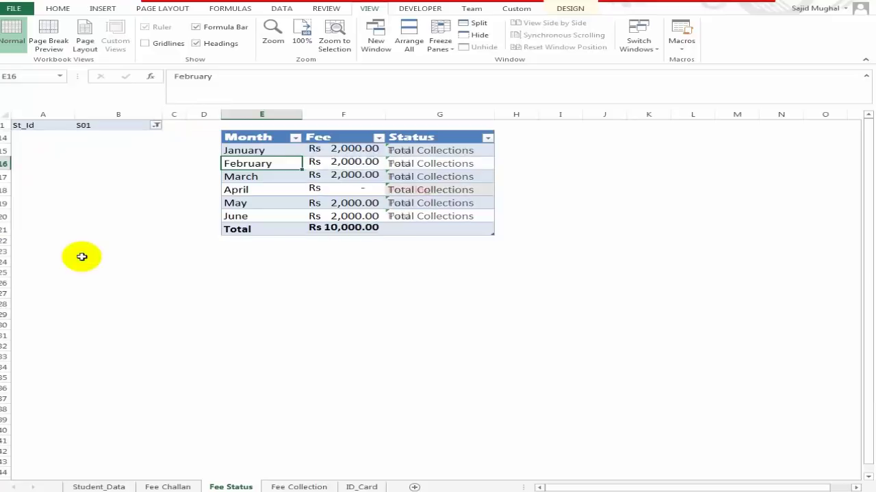
{"action": "left_click", "coordinate": [342, 191]}
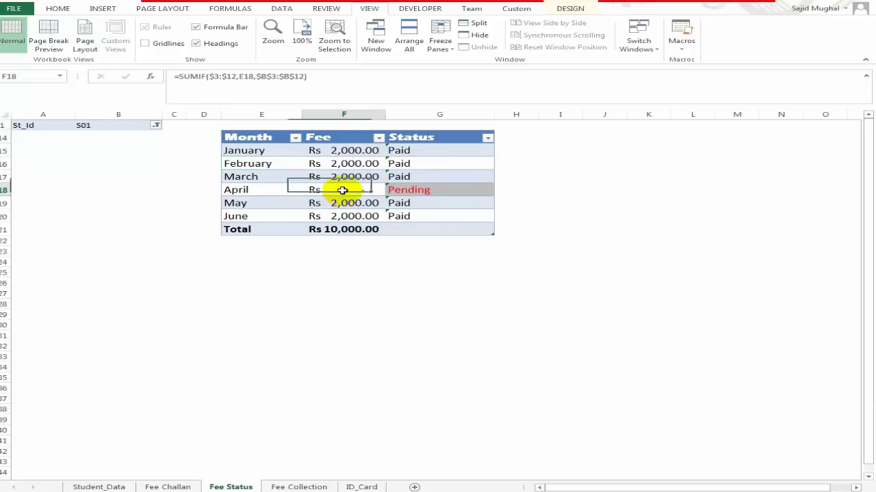
Filter St_Id to S02 to show that student's fees and Status.
{"action": "left_click", "coordinate": [156, 126]}
{"action": "left_click", "coordinate": [22, 166]}
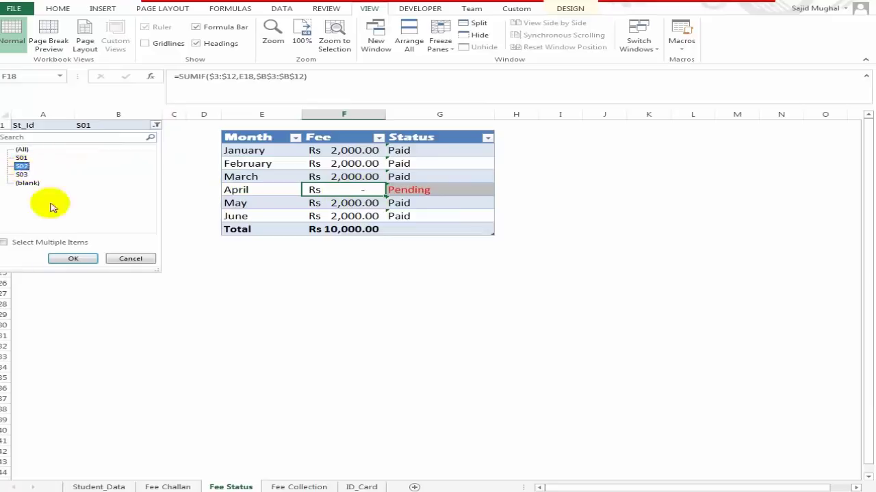
{"action": "left_click", "coordinate": [73, 259]}
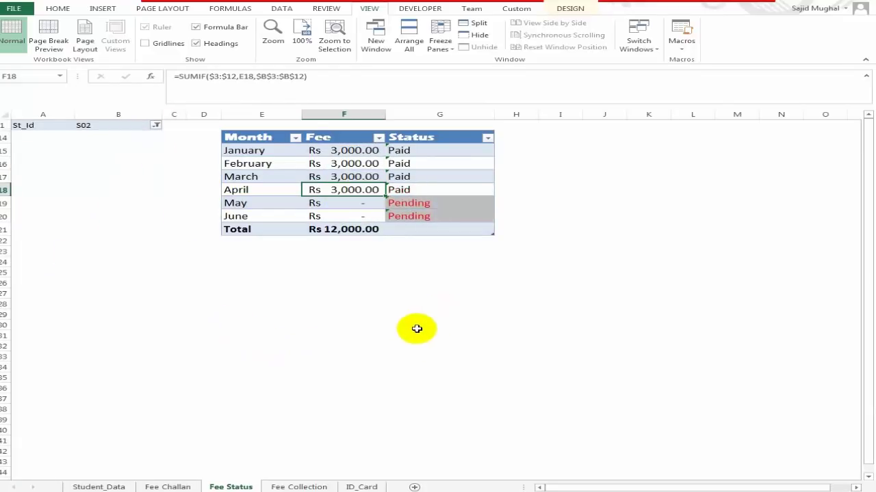
{"action": "scroll", "coordinate": [403, 383], "scroll_direction": "down", "scroll_amount": 1}
{"action": "scroll", "coordinate": [403, 383], "scroll_direction": "up", "scroll_amount": 1}
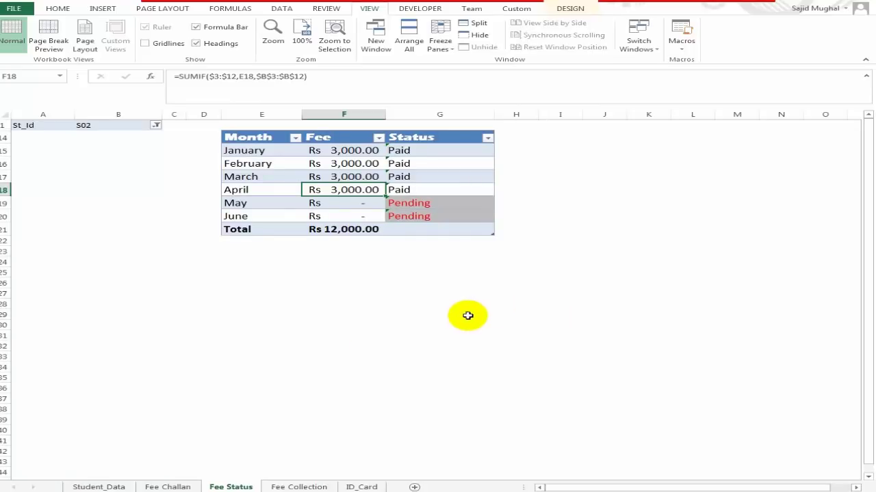
Switch to the Student_Data sheet and look through the student records.
{"action": "left_click", "coordinate": [164, 486]}
{"action": "left_click", "coordinate": [91, 486]}
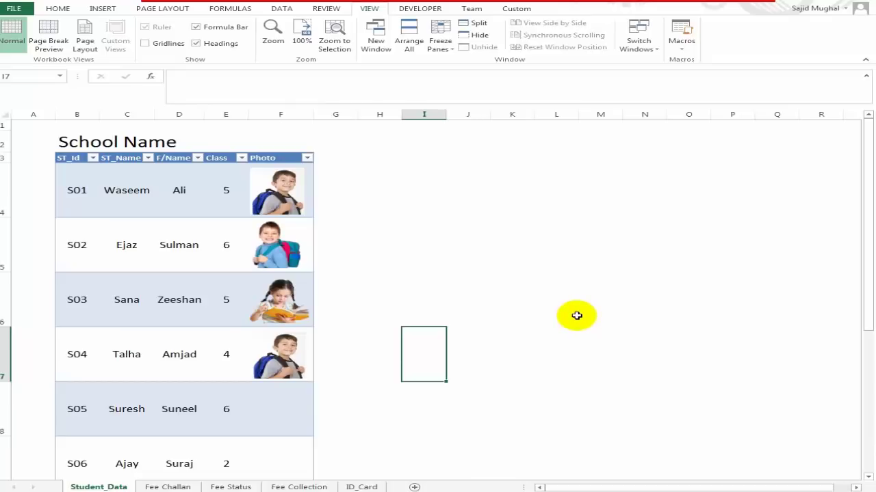
{"action": "scroll", "coordinate": [449, 274], "scroll_direction": "down", "scroll_amount": 4}
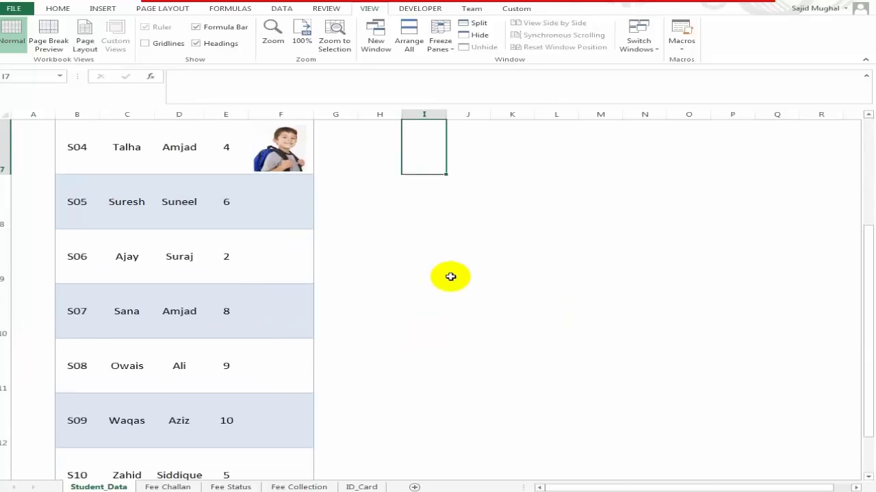
{"action": "scroll", "coordinate": [483, 305], "scroll_direction": "up", "scroll_amount": 5}
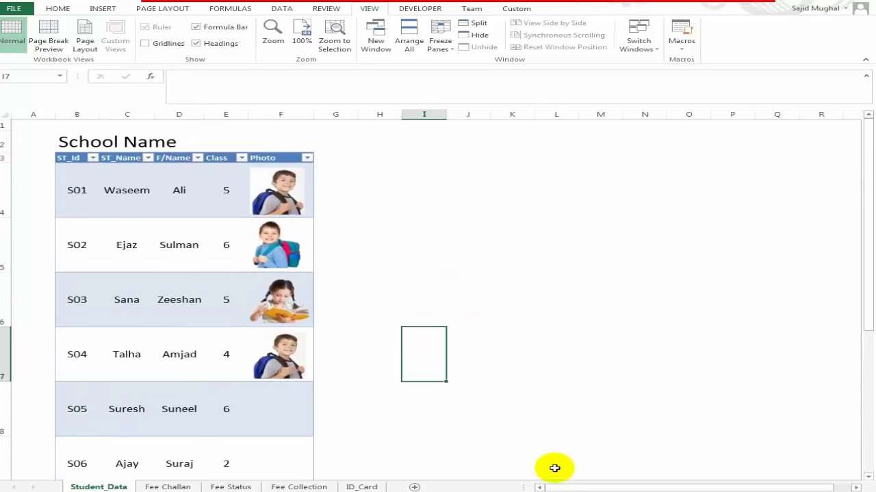